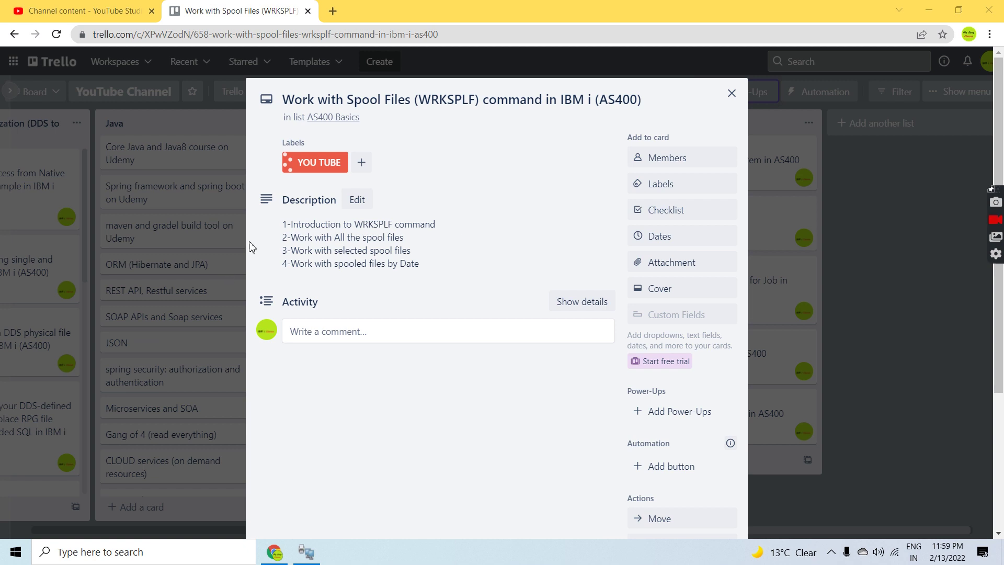
# Step: Highlight the outline line "Work with All the spool files" and run WRKSPLF in the 5250 Display session
pyautogui.moveTo(291, 238); pyautogui.dragTo(414, 245)
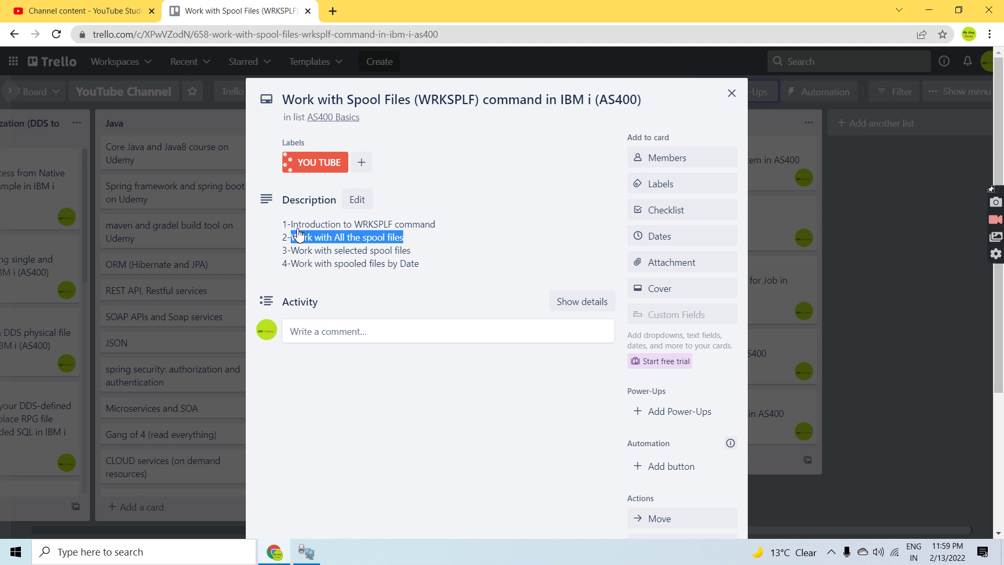
pyautogui.hotkey('alt', 'Tab')
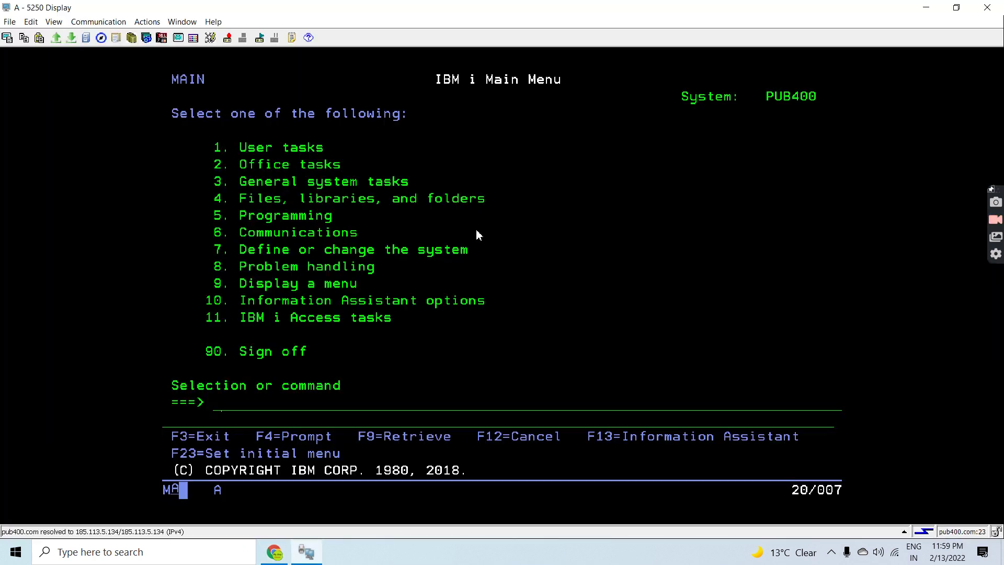
pyautogui.write('WRKSPLF')
pyautogui.press('Return')
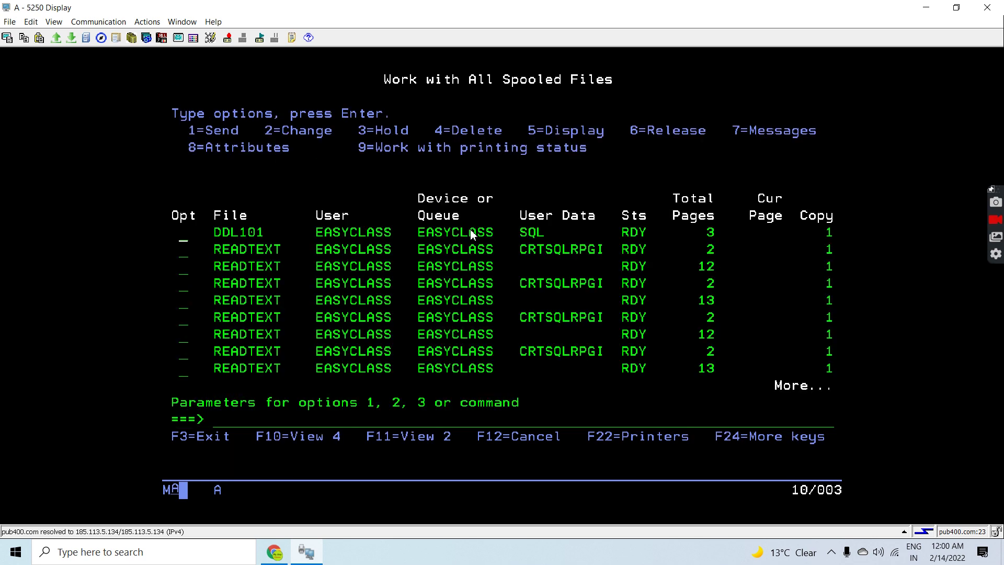
# Step: Look through the pages of the current user's spooled files and return to the IBM i Main Menu
pyautogui.press('Down')
pyautogui.press('Down')
pyautogui.press('Down')
pyautogui.press('Right')
pyautogui.press('Right')
pyautogui.press('Right')
pyautogui.press('Right')
pyautogui.press('Right')
pyautogui.press('Right')
pyautogui.press('Right')
pyautogui.press('Right')
pyautogui.press('Right')
pyautogui.press('Right')
pyautogui.press('Right')
pyautogui.press('Up')
pyautogui.press('Up')
pyautogui.press('Up')
pyautogui.press('Down')
pyautogui.press('Down')
pyautogui.press('Down')
pyautogui.press('pagedown')
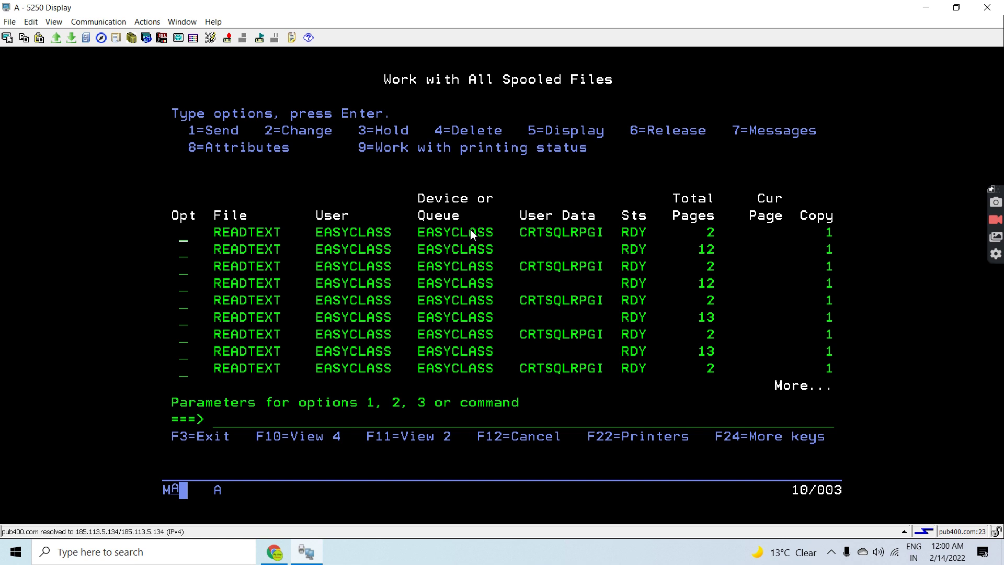
pyautogui.press('pagedown')
pyautogui.press('pagedown')
pyautogui.press('pagedown')
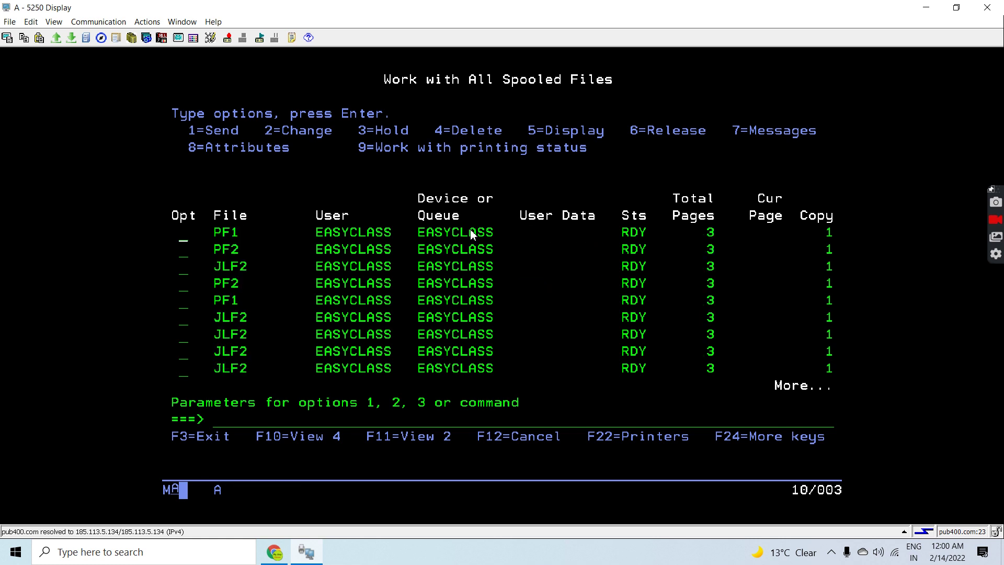
pyautogui.press('pagedown')
pyautogui.press('pagedown')
pyautogui.press('pagedown')
pyautogui.press('pagedown')
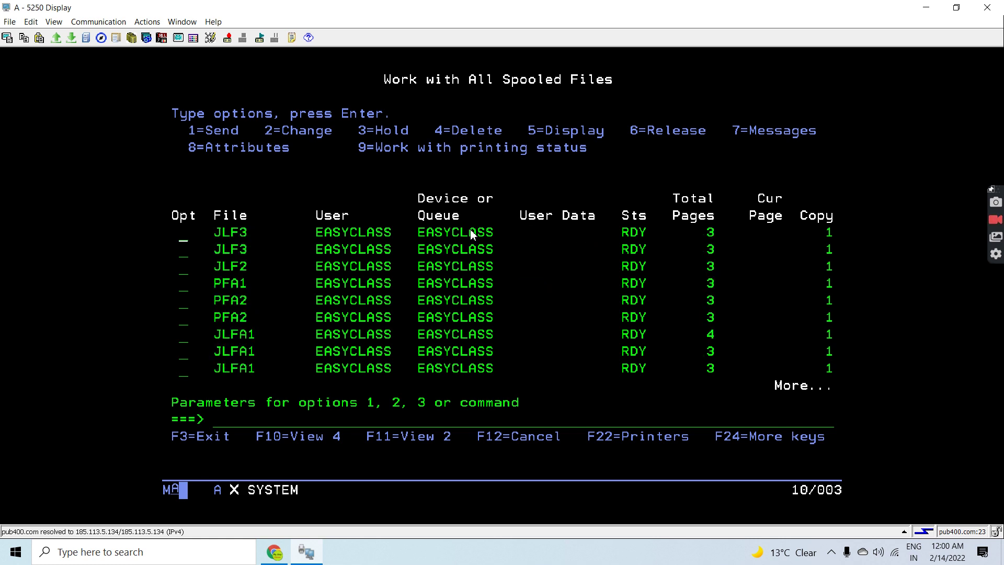
pyautogui.press('pagedown')
pyautogui.press('pagedown')
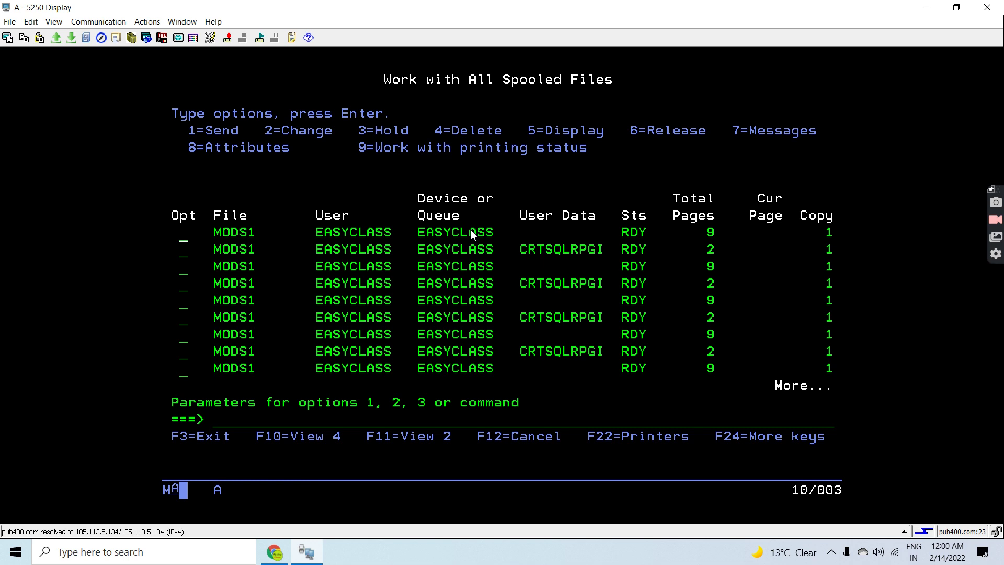
pyautogui.press('pagedown')
pyautogui.press('pageup')
pyautogui.press('pageup')
pyautogui.press('pageup')
pyautogui.press('pageup')
pyautogui.press('pageup')
pyautogui.press('pageup')
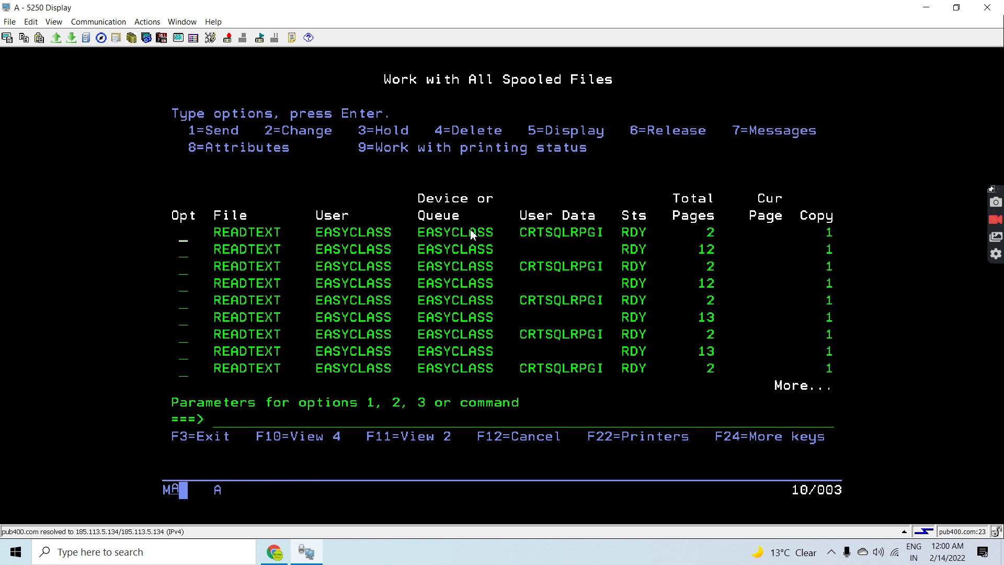
pyautogui.press('F3')
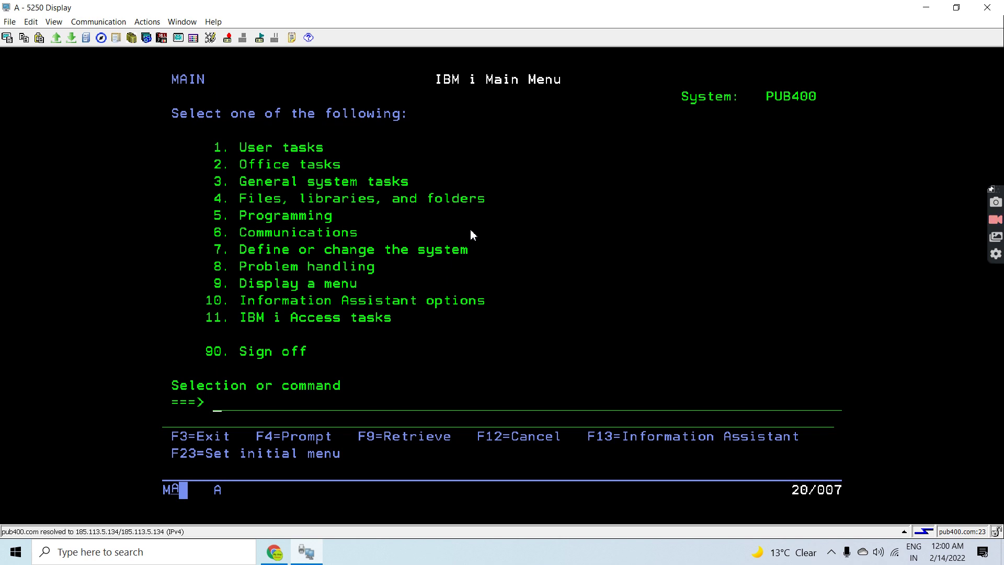
# Step: Check the Trello outline, prompt the WRKSPLF command in the 5250 Display, and run it with User set to *ALL
pyautogui.hotkey('alt', 'Tab')
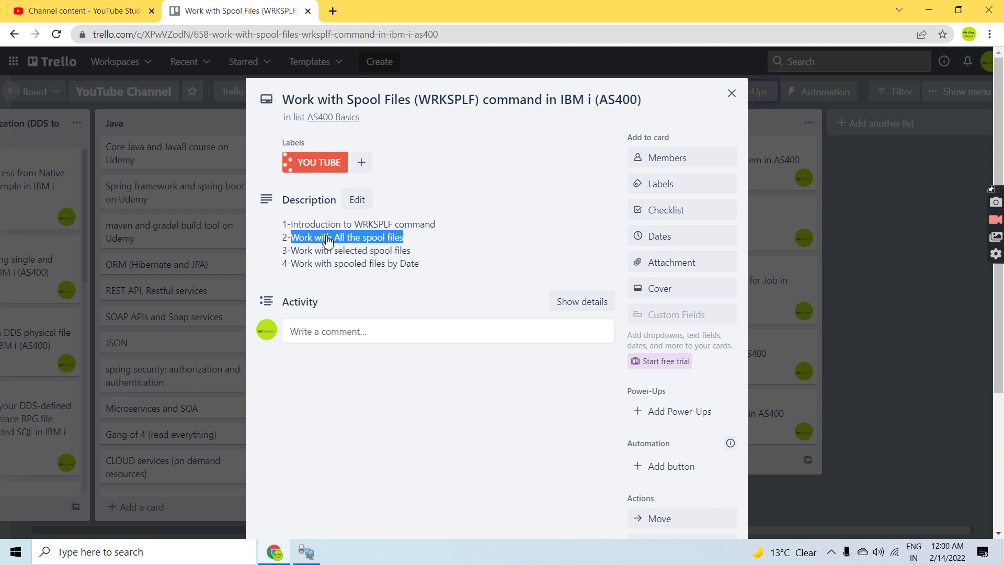
pyautogui.hotkey('alt', 'Tab')
pyautogui.write('WRKSPLF')
pyautogui.press('F4')
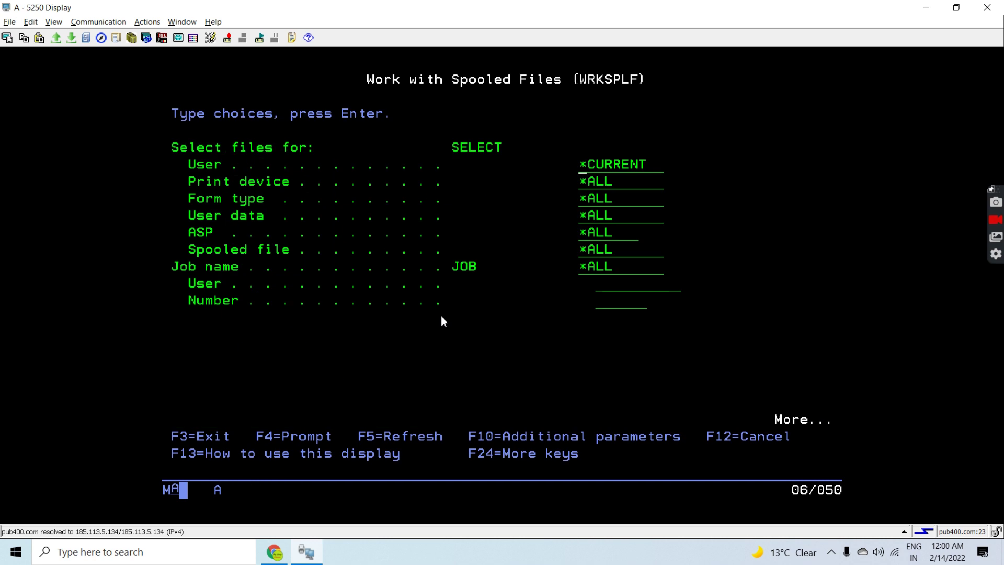
pyautogui.write('*ALLL')
pyautogui.press('BackSpace')
pyautogui.press('BackSpace')
pyautogui.press('BackSpace')
pyautogui.press('BackSpace')
pyautogui.press('Return')
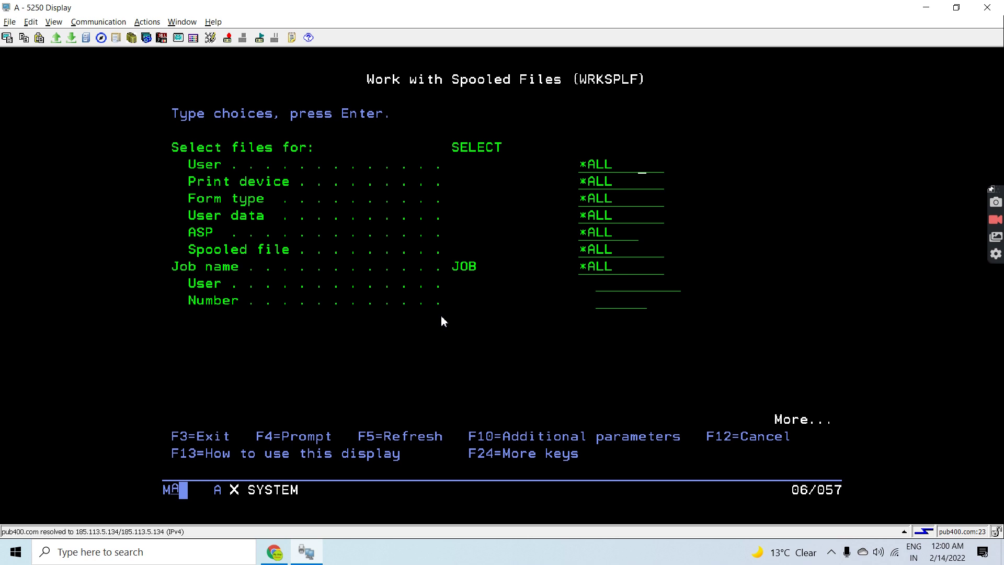
# Step: Examine the spooled files of all users over several pages and exit the list
pyautogui.click(312, 222)
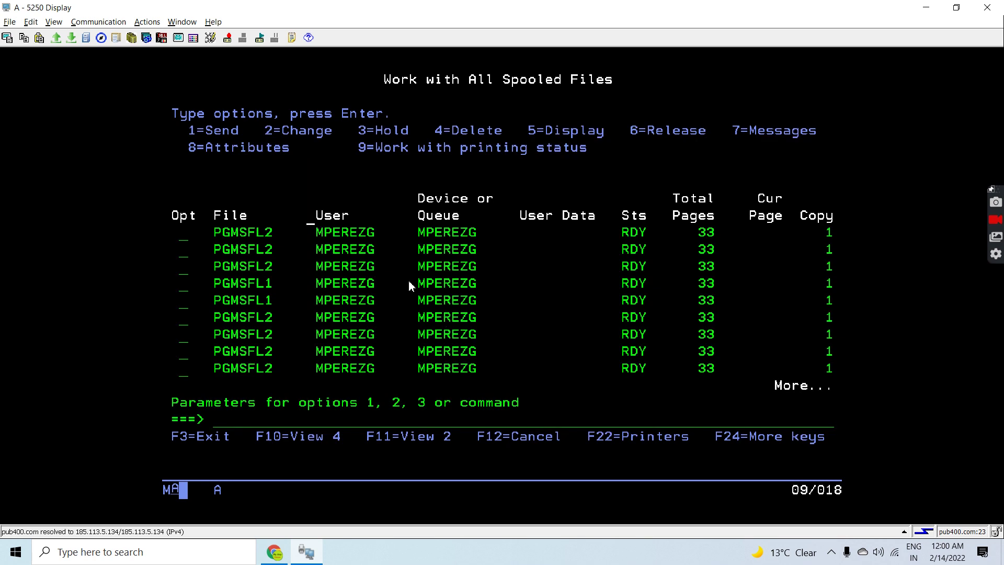
pyautogui.press('pagedown')
pyautogui.press('pagedown')
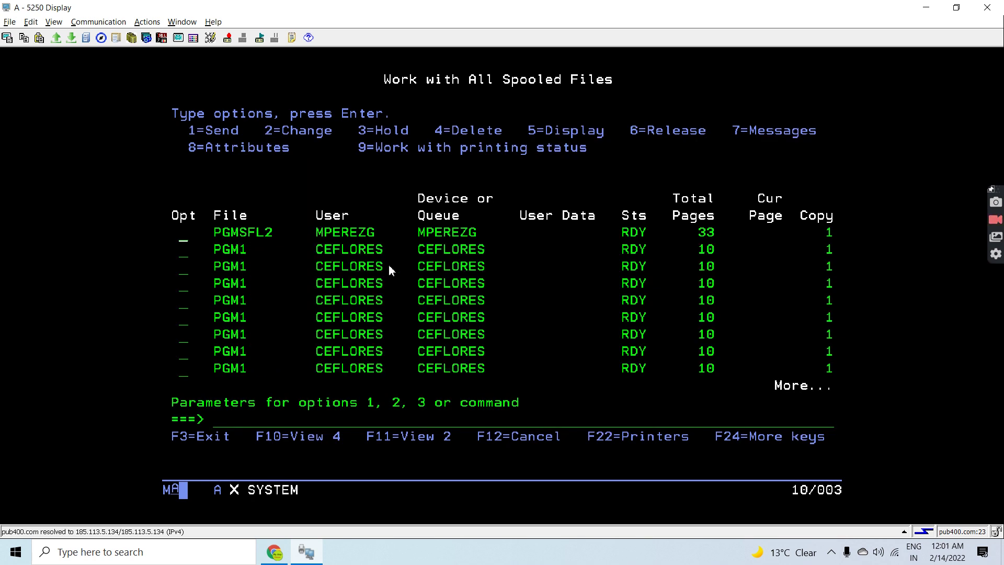
pyautogui.press('Down')
pyautogui.press('Down')
pyautogui.press('Down')
pyautogui.press('Right')
pyautogui.press('Right')
pyautogui.press('Right')
pyautogui.press('Right')
pyautogui.press('Right')
pyautogui.press('Right')
pyautogui.press('Right')
pyautogui.press('Right')
pyautogui.press('Right')
pyautogui.press('Right')
pyautogui.press('Right')
pyautogui.press('Right')
pyautogui.press('Right')
pyautogui.press('Right')
pyautogui.press('Right')
pyautogui.press('Right')
pyautogui.press('Right')
pyautogui.press('Right')
pyautogui.press('Right')
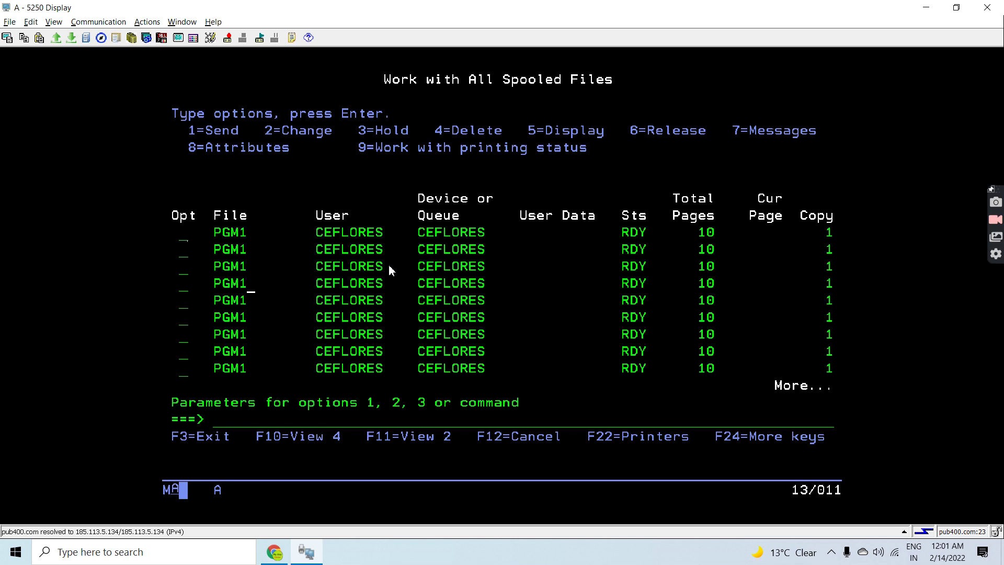
pyautogui.press('Down')
pyautogui.press('Down')
pyautogui.press('Down')
pyautogui.press('pagedown')
pyautogui.press('pagedown')
pyautogui.press('pagedown')
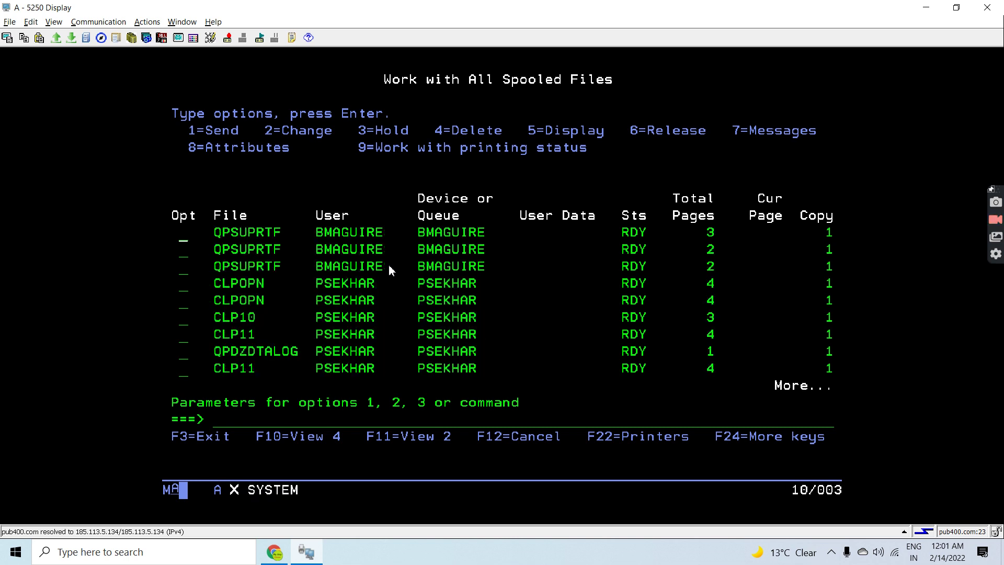
pyautogui.press('pagedown')
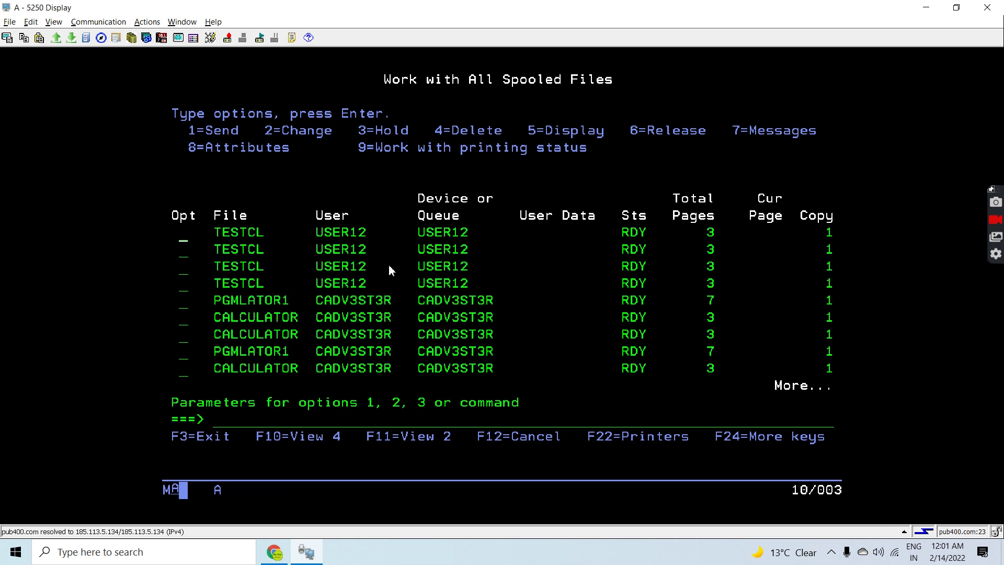
pyautogui.press('F3')
# Step: Prompt the previous WRKSPLF command again and run it with User *current and User data SQL
pyautogui.hotkey('alt', 'Tab')
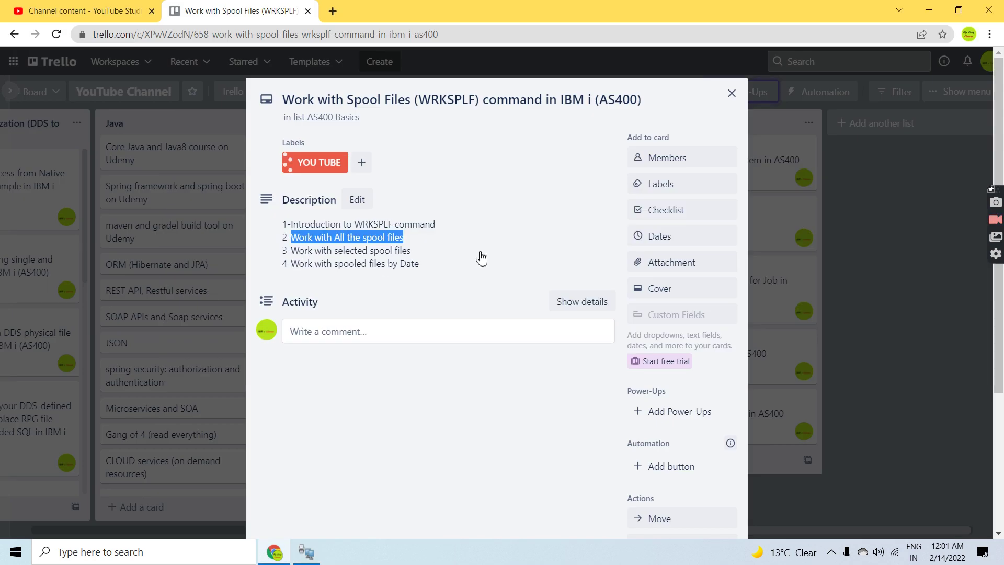
pyautogui.hotkey('alt', 'Tab')
pyautogui.press('F9')
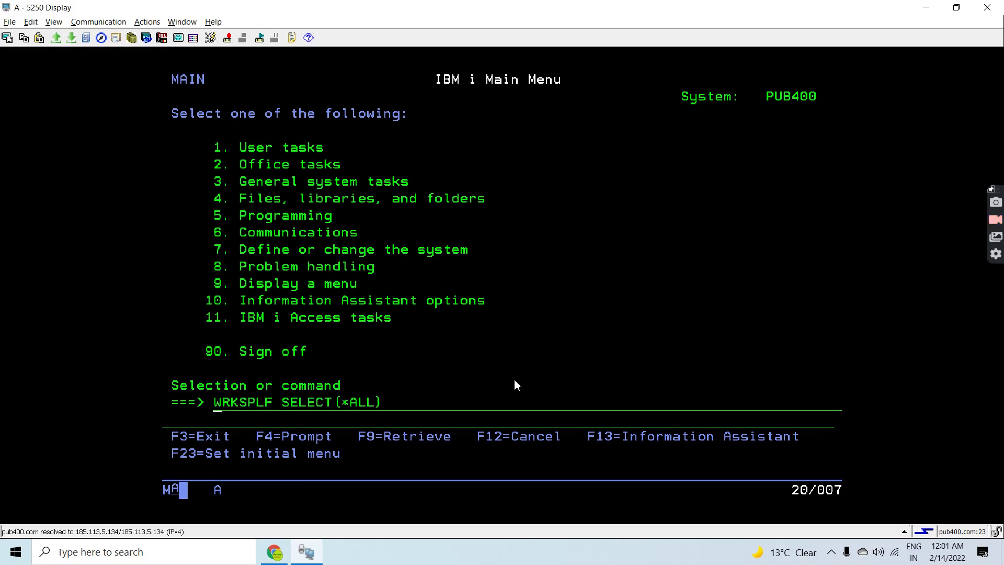
pyautogui.press('F4')
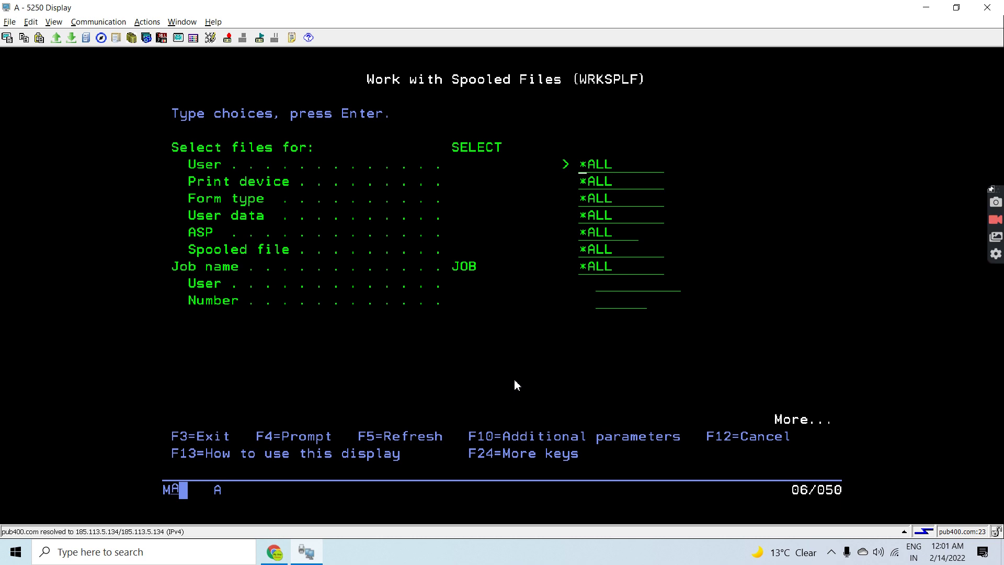
pyautogui.write('*current')
pyautogui.press('Tab')
pyautogui.press('Tab')
pyautogui.press('Tab')
pyautogui.write('SQL')
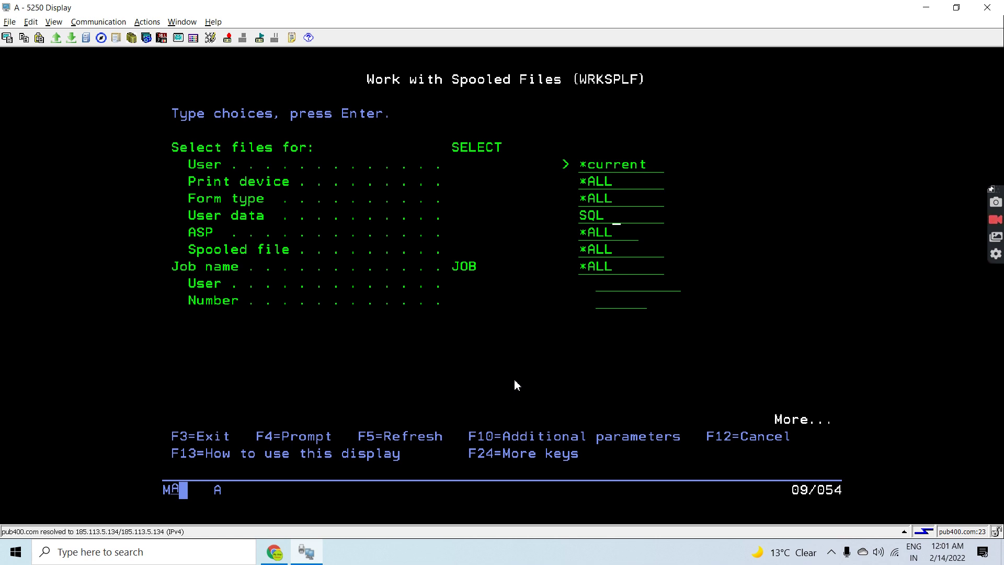
pyautogui.press('Return')
# Step: Examine the User Data column and browse the pages of the filtered spooled file list
pyautogui.press('Down')
pyautogui.press('Down')
pyautogui.press('Down')
pyautogui.press('Down')
pyautogui.press('Down')
pyautogui.press('Down')
pyautogui.press('Down')
pyautogui.press('Down')
pyautogui.press('Down')
pyautogui.press('Right')
pyautogui.press('Right')
pyautogui.press('Right')
pyautogui.press('Right')
pyautogui.press('Right')
pyautogui.press('Right')
pyautogui.press('Right')
pyautogui.press('Right')
pyautogui.press('Right')
pyautogui.press('Right')
pyautogui.press('Right')
pyautogui.press('Right')
pyautogui.press('Right')
pyautogui.press('Right')
pyautogui.press('Right')
pyautogui.press('Right')
pyautogui.press('Right')
pyautogui.press('Right')
pyautogui.press('Right')
pyautogui.press('Right')
pyautogui.press('Right')
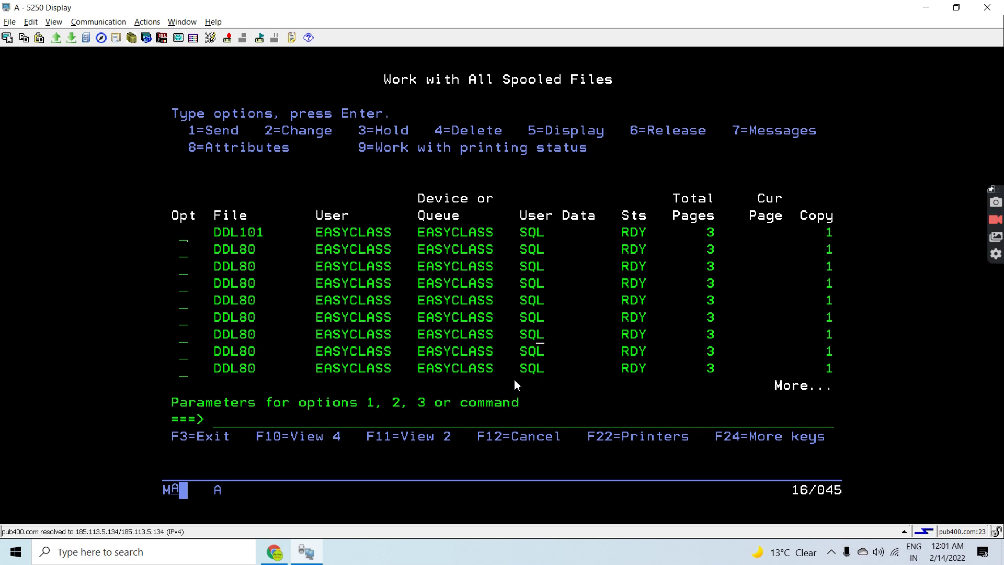
pyautogui.press('pagedown')
pyautogui.press('pagedown')
pyautogui.press('pageup')
pyautogui.press('pageup')
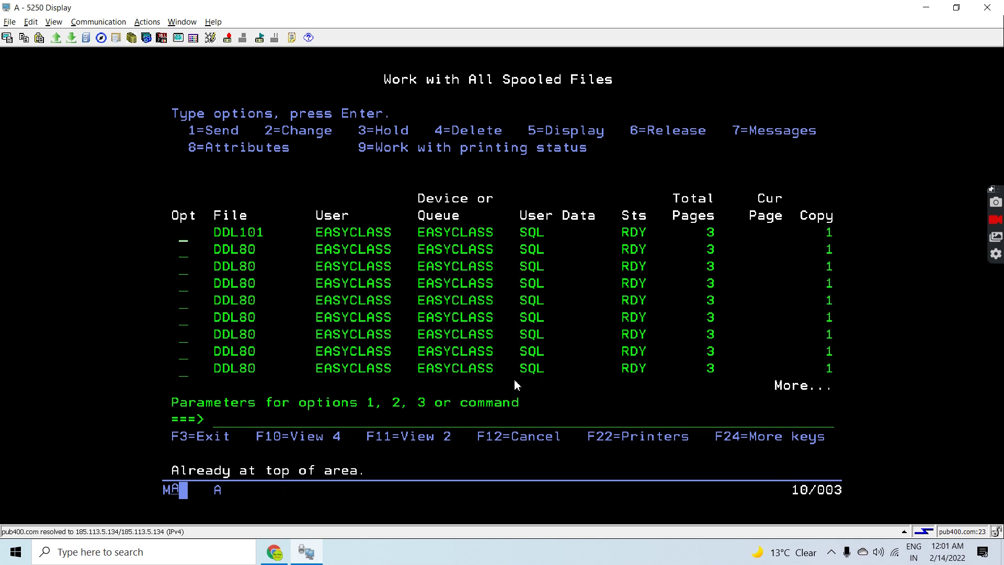
# Step: Display the contents of the DDL101 spooled file, read through it, and return to the list
pyautogui.write('5')
pyautogui.press('Return')
pyautogui.press('pagedown')
pyautogui.press('pagedown')
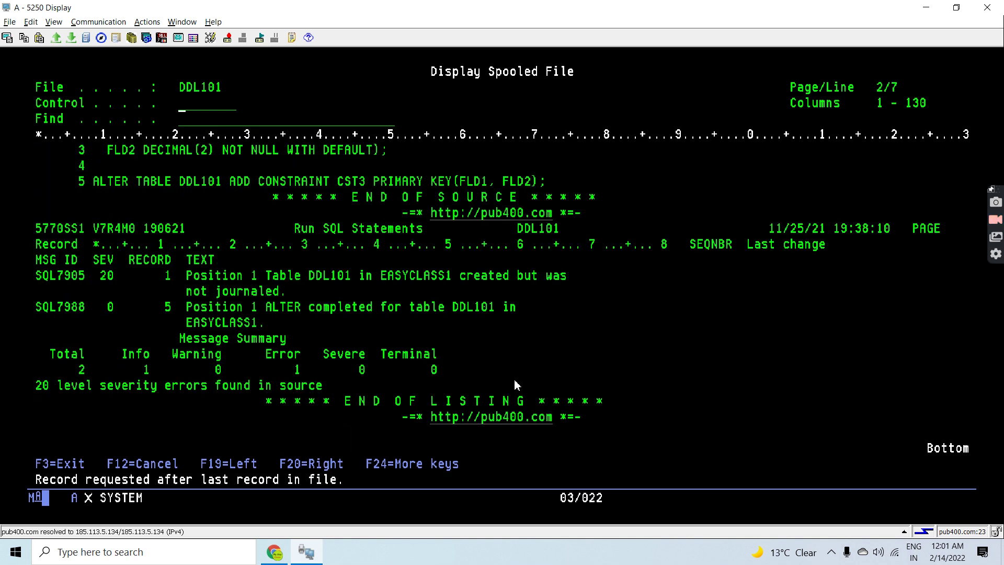
pyautogui.press('pageup')
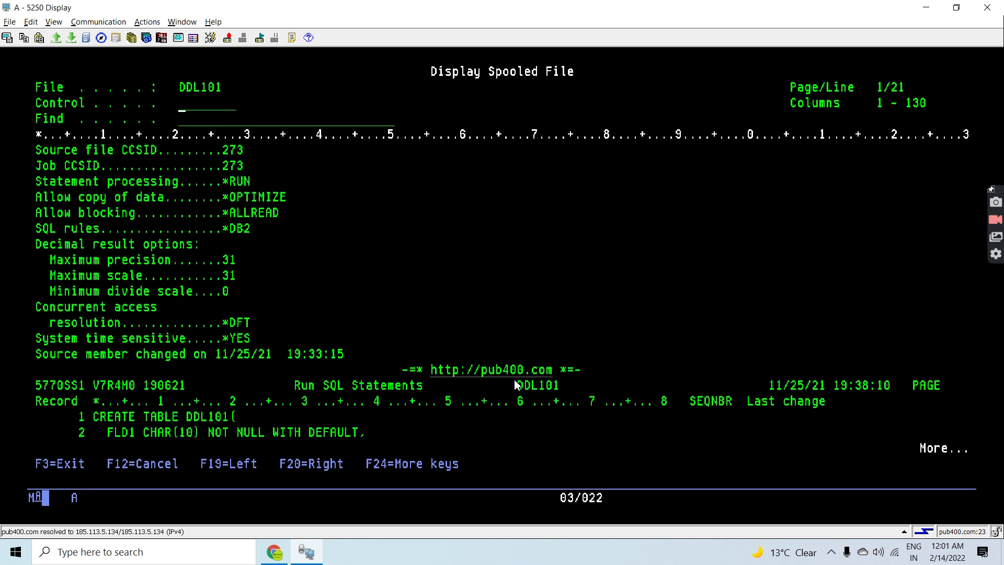
pyautogui.press('F3')
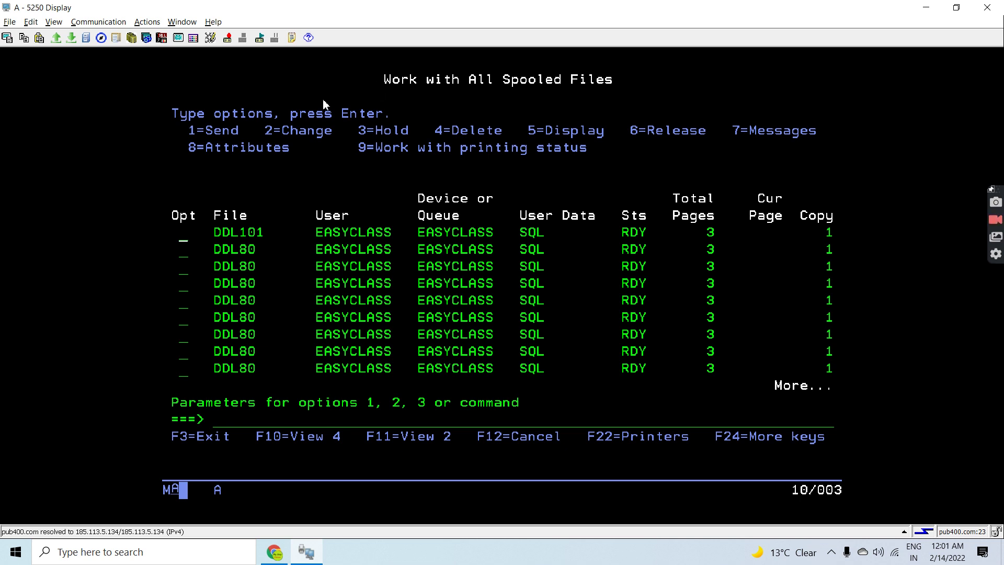
# Step: Point out the Change, Hold, Delete and Display options available for the listed spooled files
pyautogui.moveTo(277, 131); pyautogui.dragTo(637, 131)
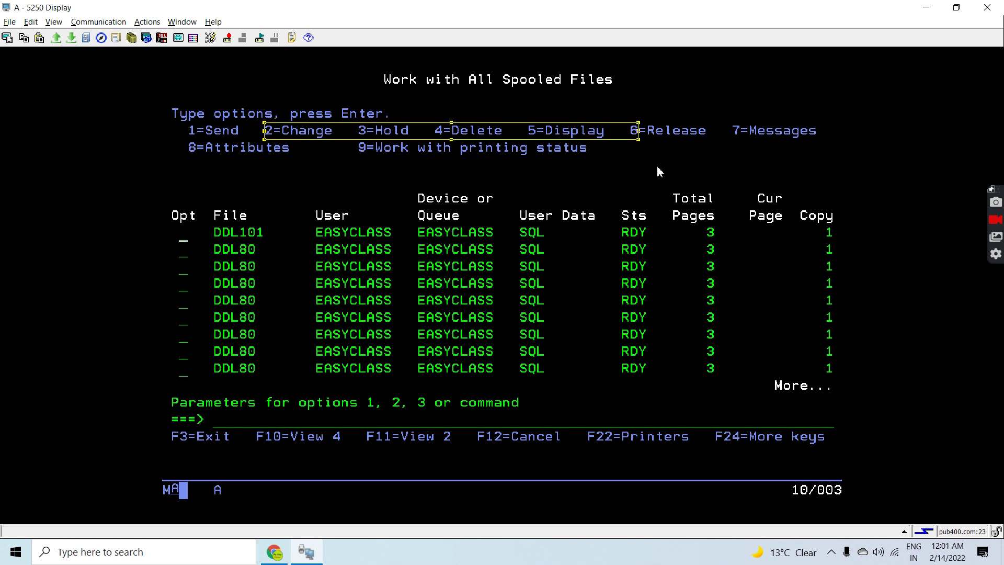
pyautogui.click(670, 153)
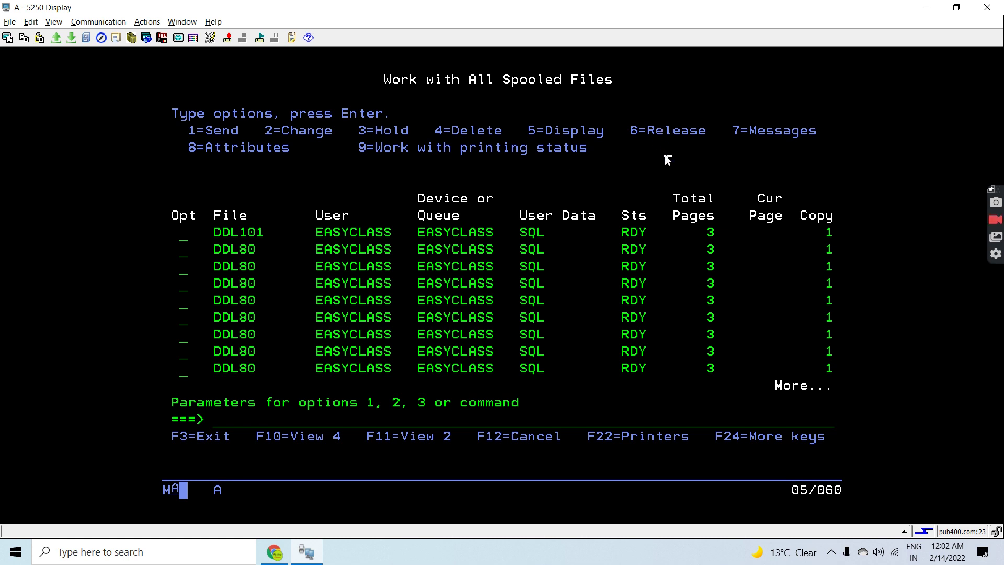
pyautogui.moveTo(357, 122); pyautogui.dragTo(367, 139)
pyautogui.moveTo(434, 128); pyautogui.dragTo(465, 131)
pyautogui.click(558, 214)
pyautogui.hotkey('alt', 'Tab')
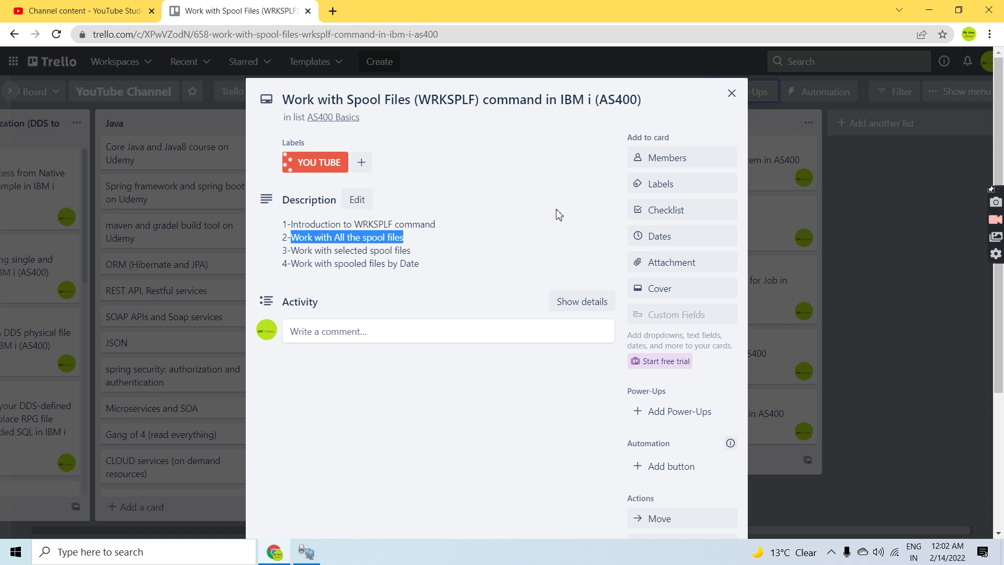
pyautogui.hotkey('alt', 'Tab')
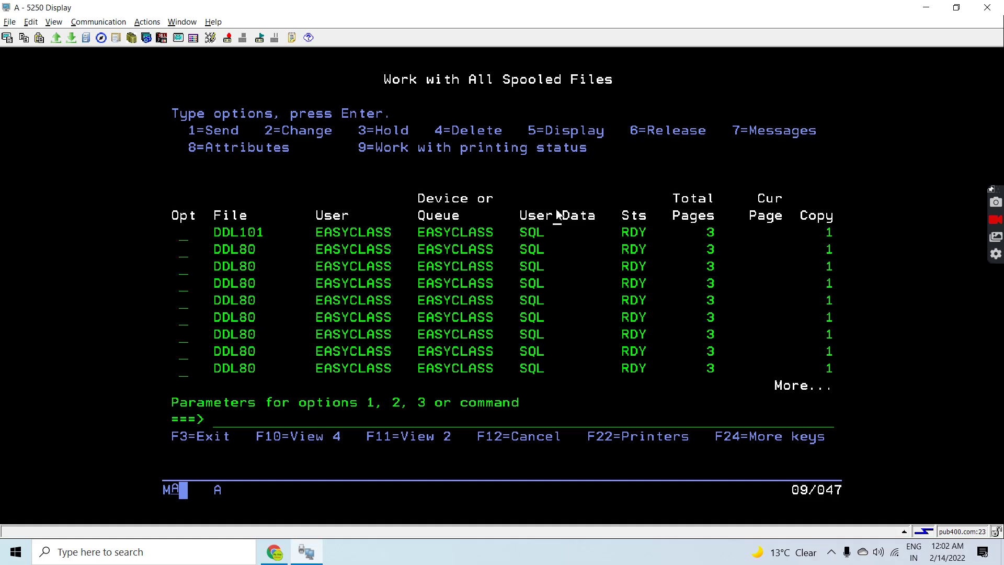
pyautogui.hotkey('alt', 'Tab')
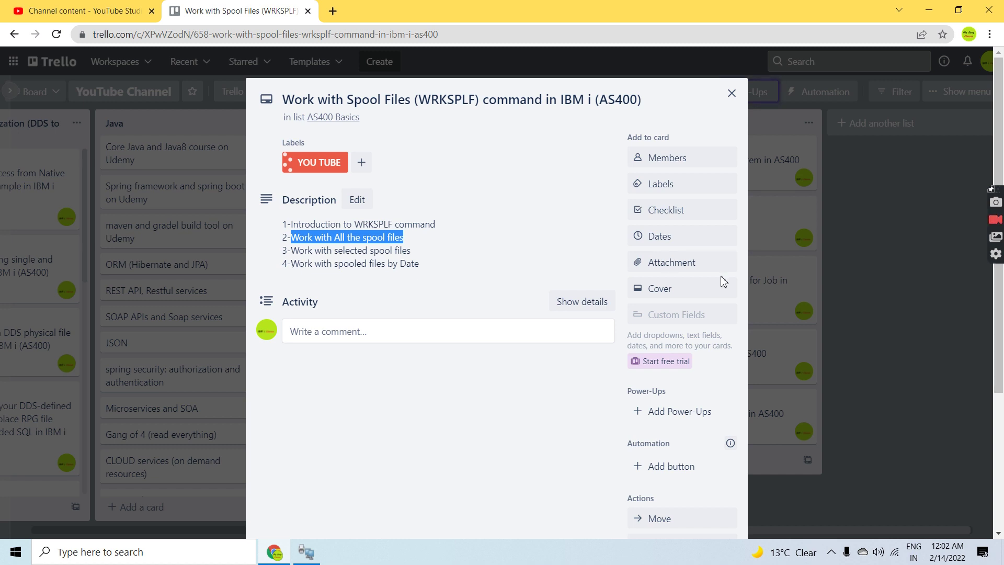
pyautogui.hotkey('alt', 'Tab')
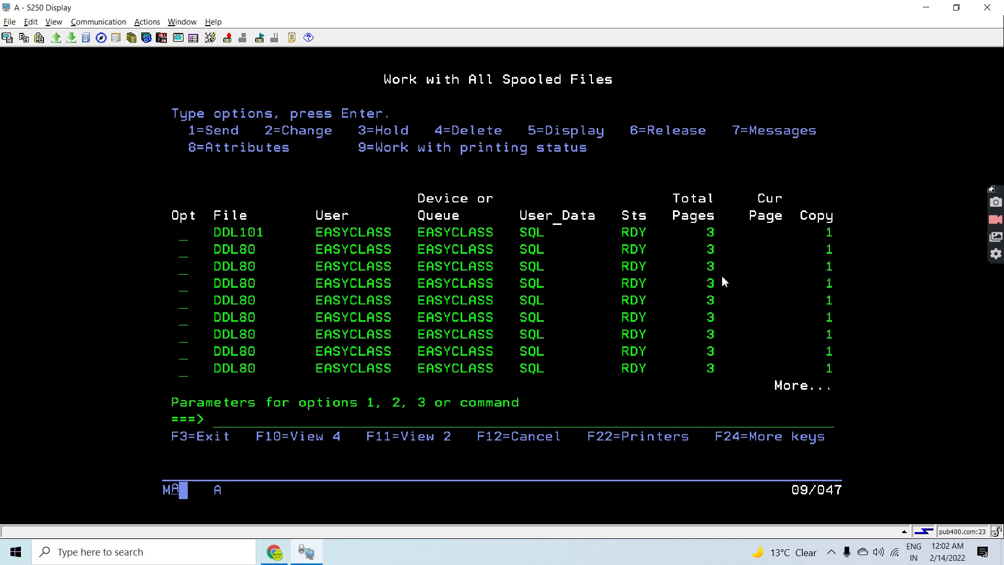
# Step: Exit the list, prompt the previous WRKSPLF command again, and set User data to *ALL
pyautogui.press('F3')
pyautogui.press('F9')
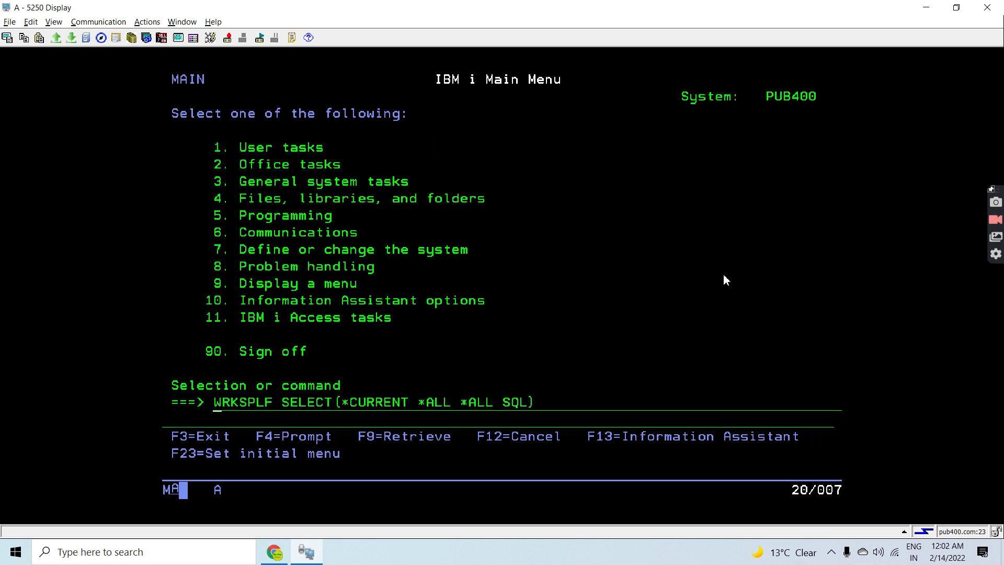
pyautogui.press('F4')
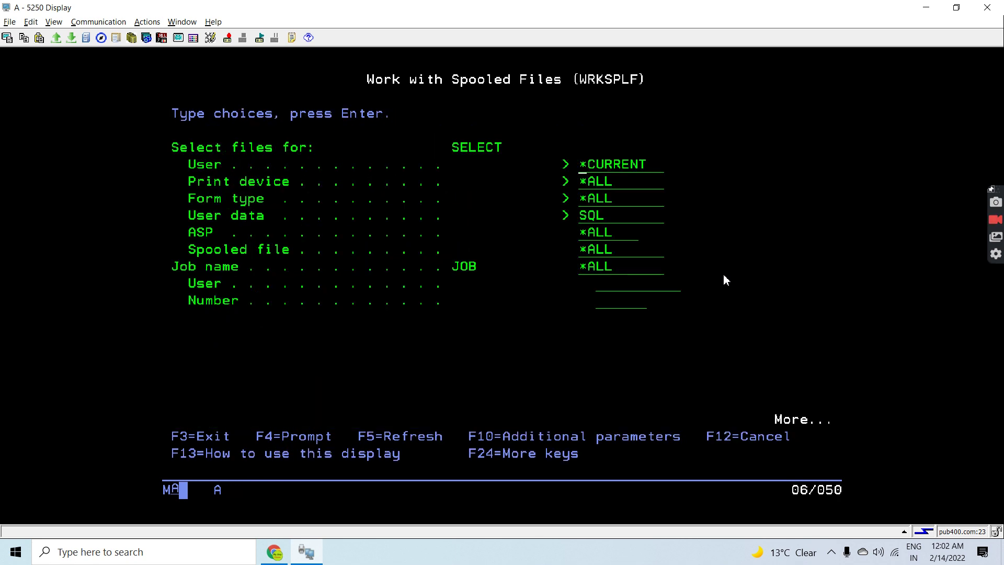
pyautogui.press('Down')
pyautogui.press('Up')
pyautogui.press('Down')
pyautogui.press('Down')
pyautogui.press('Down')
pyautogui.write('*ALA')
pyautogui.press('BackSpace')
pyautogui.write('L')
# Step: Show the additional parameters of the WRKSPLF prompt
pyautogui.press('Tab')
pyautogui.press('Tab')
pyautogui.press('Tab')
pyautogui.press('Tab')
pyautogui.press('F10')
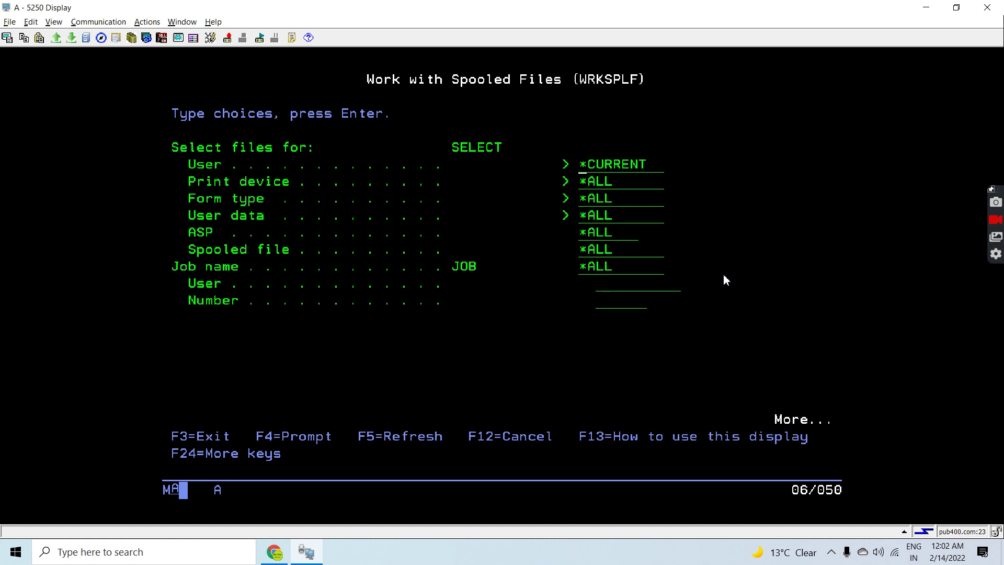
# Step: Go to the time period parameters of the WRKSPLF prompt and set the beginning time to 01:01:01
pyautogui.press('F10')
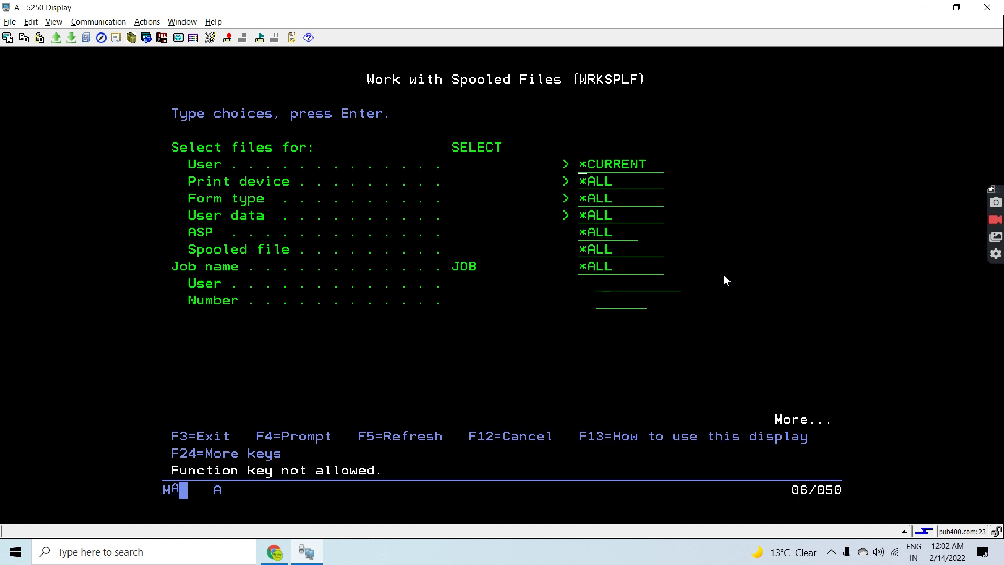
pyautogui.press('pagedown')
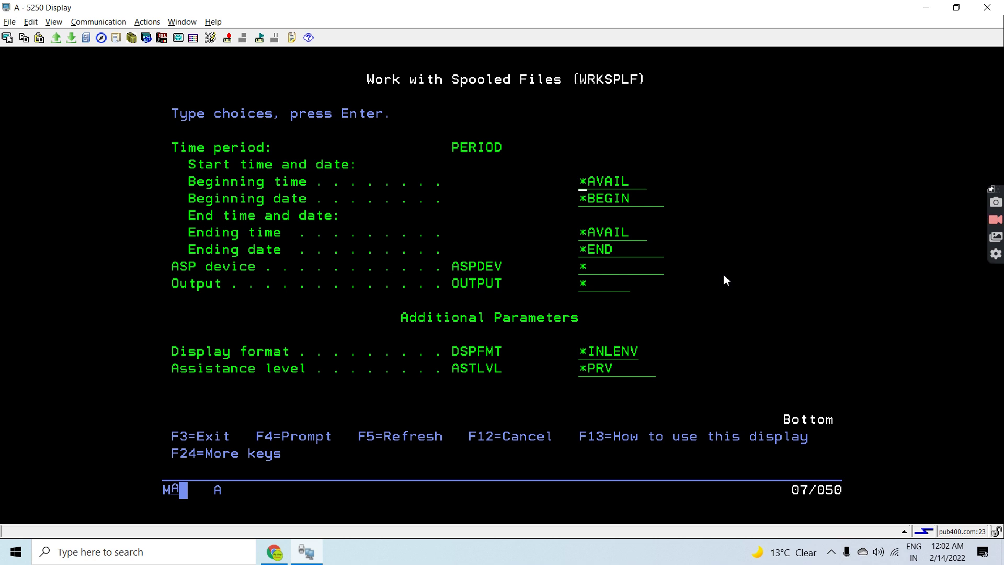
pyautogui.press('Down')
pyautogui.press('Up')
pyautogui.press('Down')
pyautogui.press('Up')
pyautogui.press('Up')
pyautogui.press('Down')
pyautogui.press('Down')
pyautogui.press('Up')
pyautogui.write('01:01:01')
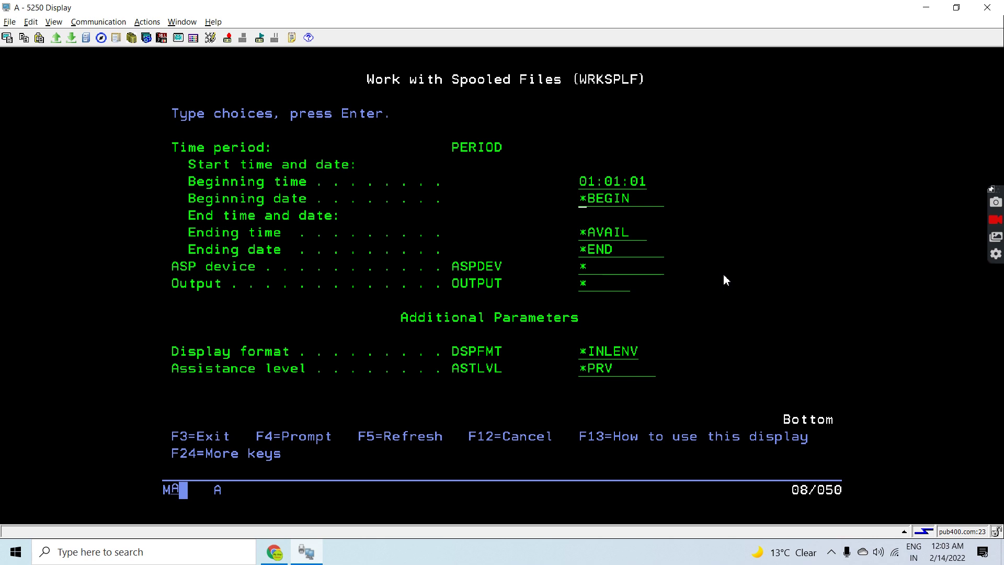
# Step: Enter 10:02:2022 as the beginning date of the time period
pyautogui.write('12:02:2022')
pyautogui.press('Up')
pyautogui.press('Up')
pyautogui.press('Right')
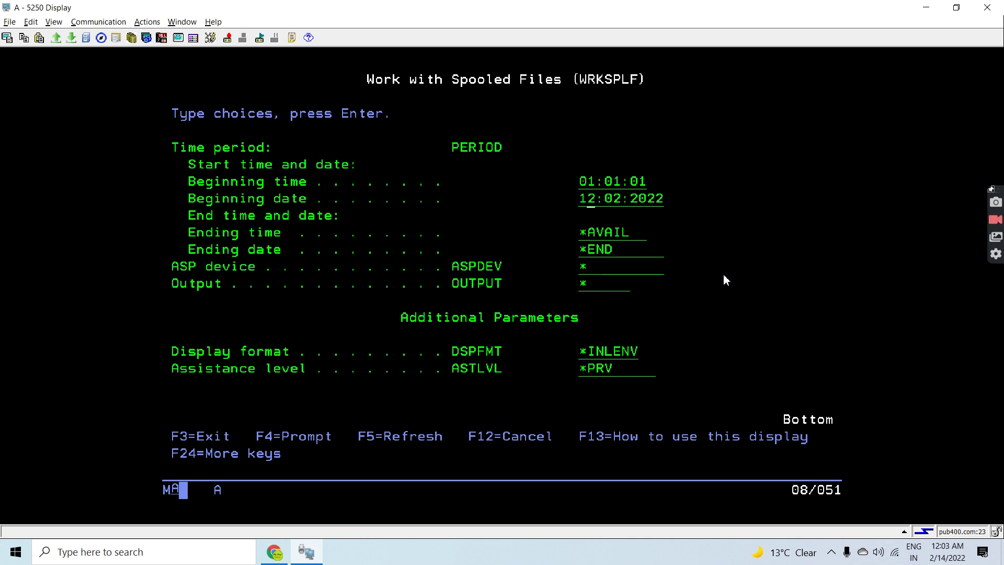
pyautogui.write('0')
# Step: Set the ending time to 01:01:01 and the ending date to 12:02:2022
pyautogui.press('Down')
pyautogui.press('Down')
pyautogui.press('Down')
pyautogui.press('Left')
pyautogui.press('Left')
pyautogui.press('Up')
pyautogui.write('01:01:')
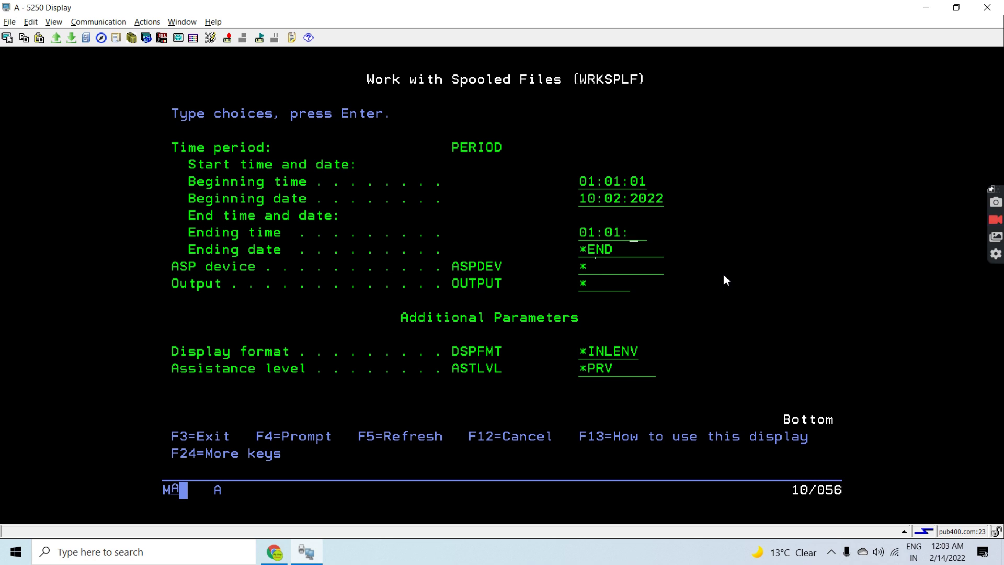
pyautogui.write('01')
pyautogui.write('12')
pyautogui.write(':02')
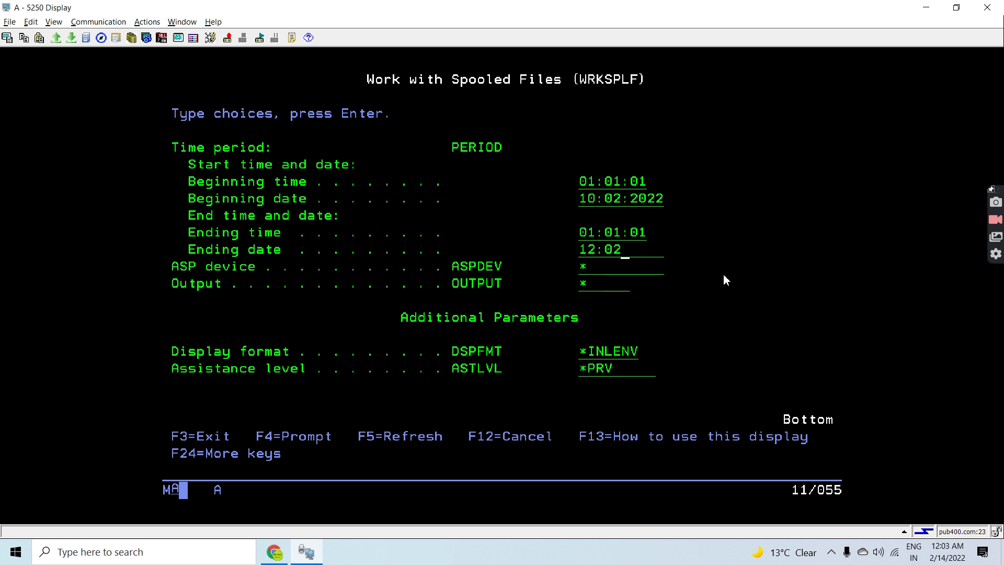
pyautogui.write(':2022')
# Step: Replace the colons in the ending date with slashes so it reads 12/02/2022
pyautogui.press('Up')
pyautogui.press('Right')
pyautogui.press('Right')
pyautogui.write('/')
pyautogui.press('Right')
pyautogui.press('Right')
pyautogui.press('Right')
pyautogui.write('/')
pyautogui.press('Left')
pyautogui.press('Left')
pyautogui.write('/2')
# Step: Rewrite the beginning date with slashes as 10/02/2022 and run the command
pyautogui.press('Up')
pyautogui.press('Up')
pyautogui.press('Up')
pyautogui.press('Left')
pyautogui.press('Left')
pyautogui.write('/')
pyautogui.press('Left')
pyautogui.press('Left')
pyautogui.press('Left')
pyautogui.press('Left')
pyautogui.press('Left')
pyautogui.write('/')
pyautogui.press('Down')
pyautogui.press('Up')
pyautogui.press('Left')
pyautogui.write('0/')
pyautogui.press('Return')
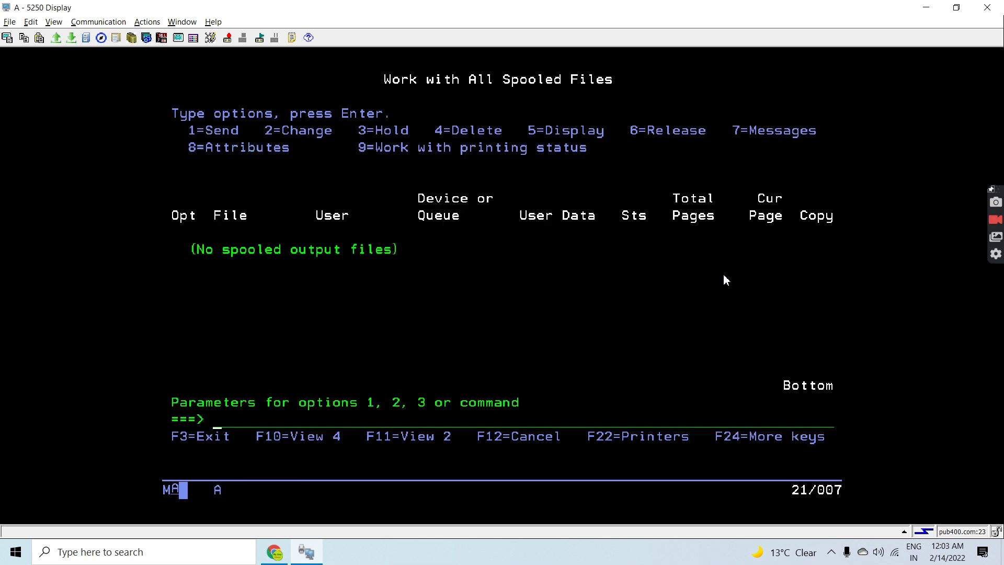
# Step: Prompt the last WRKSPLF command again, set the period's dates to 10/01/2022 and 12/01/2022, and run it
pyautogui.press('F9')
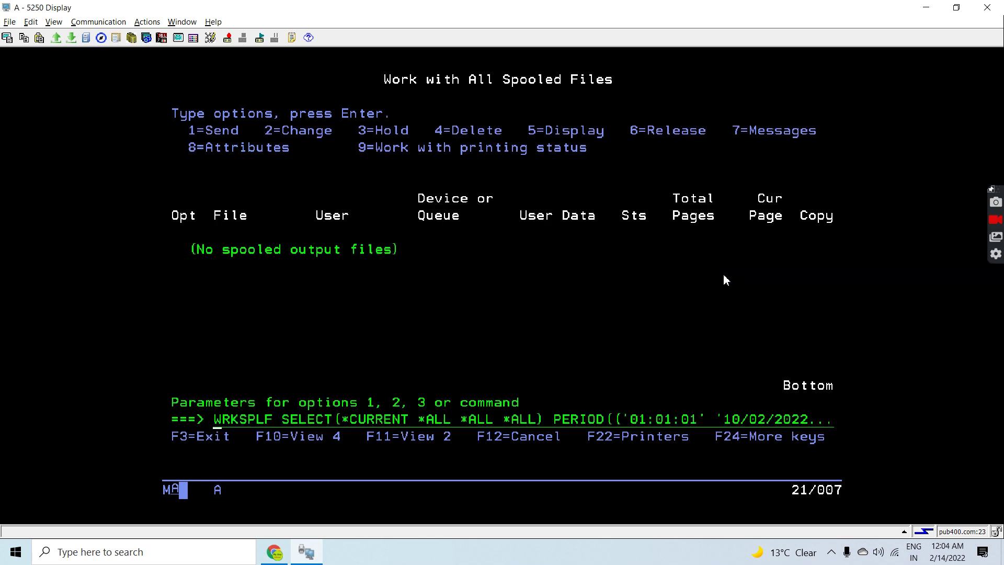
pyautogui.press('F4')
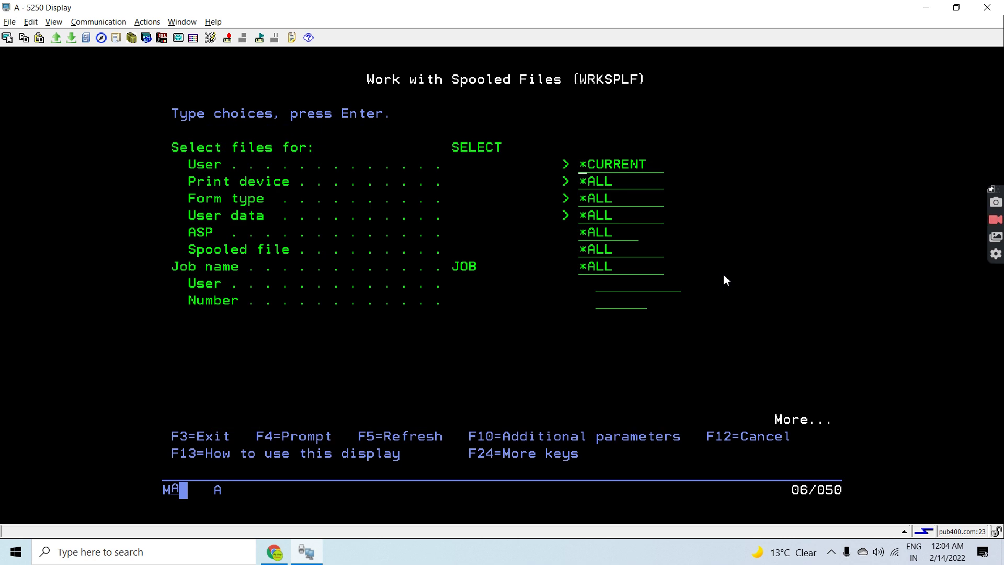
pyautogui.press('pagedown')
pyautogui.press('Right')
pyautogui.press('Down')
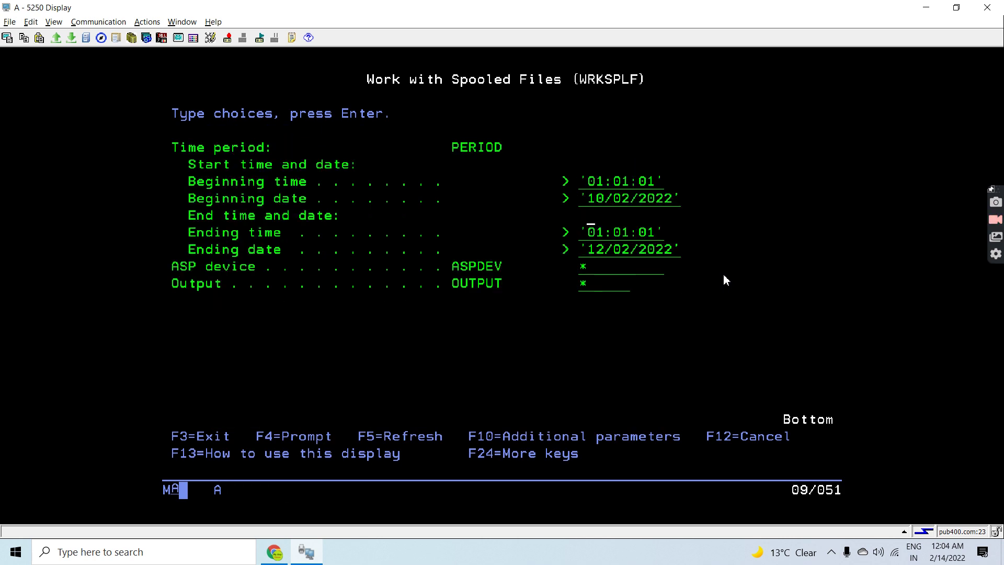
pyautogui.press('Right')
pyautogui.press('Right')
pyautogui.press('Right')
pyautogui.press('Right')
pyautogui.write('1')
pyautogui.press('Down')
pyautogui.press('Down')
pyautogui.press('Down')
pyautogui.press('Left')
pyautogui.write('1')
pyautogui.press('Return')
# Step: Rerun the earlier WRKSPLF command with user data SQL and check the creation dates of the listed spooled files
pyautogui.press('F9')
pyautogui.press('F9')
pyautogui.press('F9')
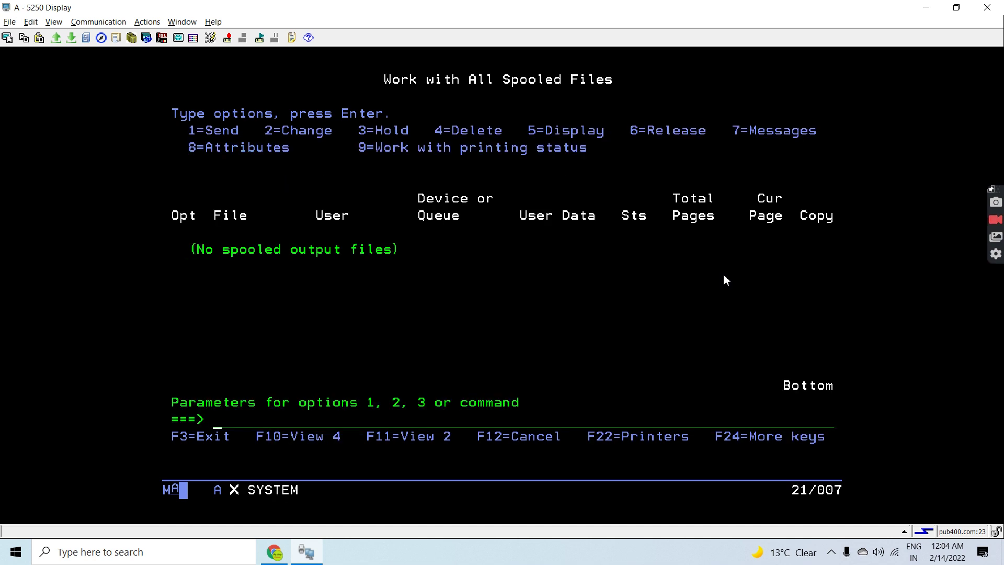
pyautogui.press('Return')
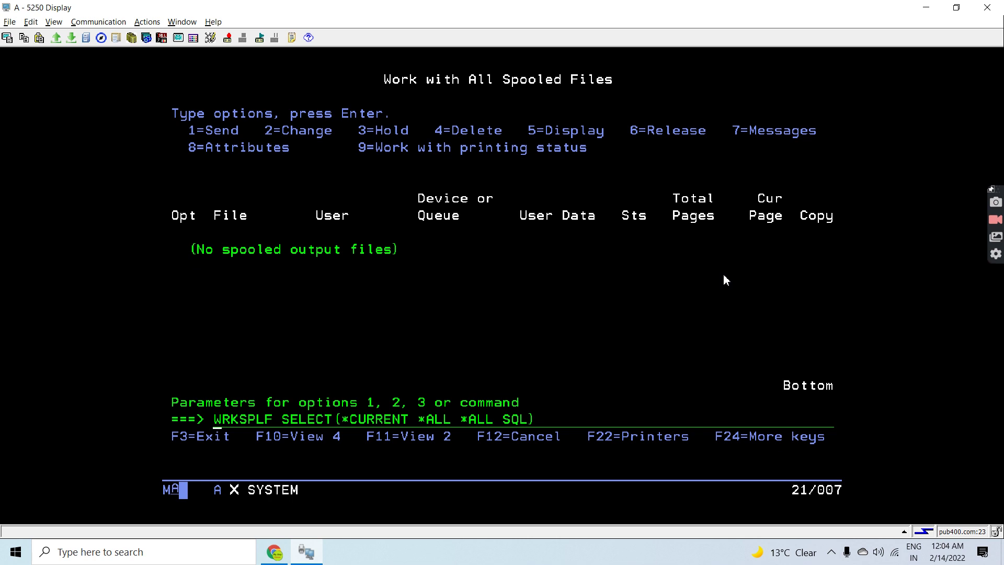
pyautogui.press('F11')
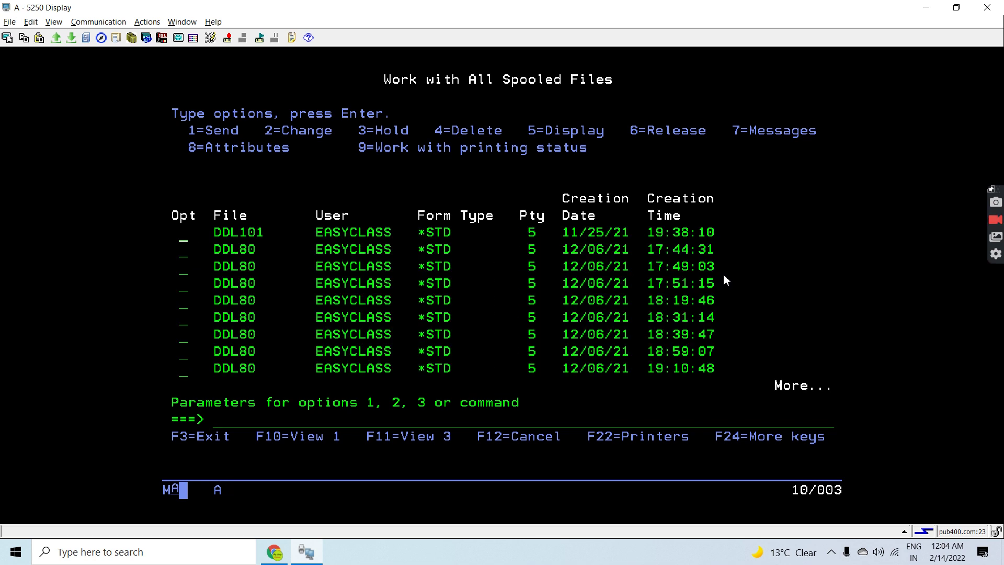
pyautogui.moveTo(563, 243); pyautogui.dragTo(631, 362)
pyautogui.click(655, 418)
pyautogui.press('F11')
# Step: Retrieve and prompt the WRKSPLF command with the time period, and set its beginning date to 11/06/2021
pyautogui.press('F9')
pyautogui.press('F9')
pyautogui.press('F4')
pyautogui.press('Down')
pyautogui.press('Down')
pyautogui.press('pagedown')
pyautogui.press('Right')
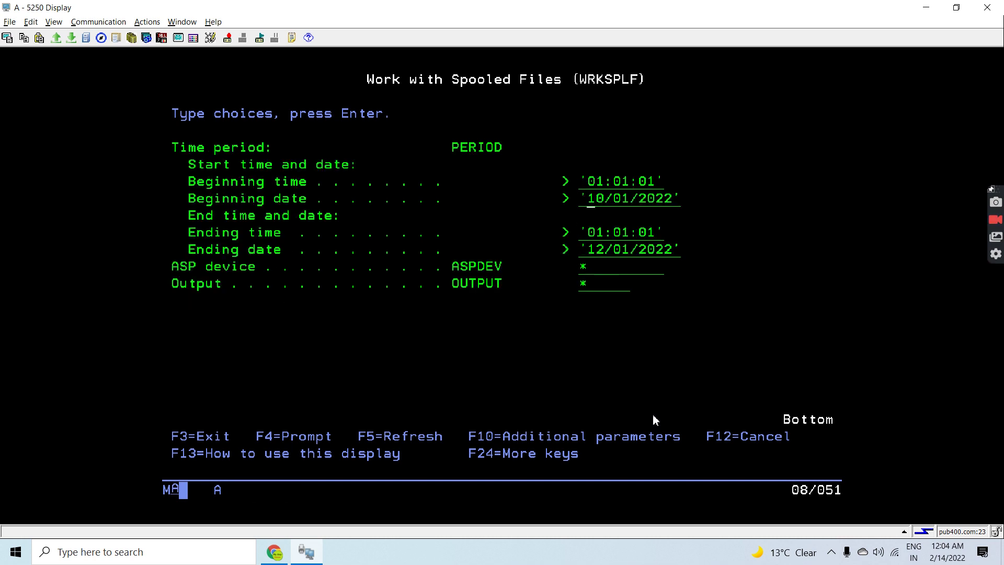
pyautogui.press('Right')
pyautogui.write('1')
pyautogui.press('Right')
pyautogui.press('Right')
pyautogui.write('6')
pyautogui.press('Right')
pyautogui.press('Right')
pyautogui.press('Right')
pyautogui.press('Right')
pyautogui.write('1')
# Step: Set the ending date to 12/06/2021 and run the command to list the spooled files of that period
pyautogui.press('Tab')
pyautogui.press('Tab')
pyautogui.press('Right')
pyautogui.press('Right')
pyautogui.press('Right')
pyautogui.press('Right')
pyautogui.press('Right')
pyautogui.write('6')
pyautogui.press('Right')
pyautogui.press('Right')
pyautogui.press('Right')
pyautogui.press('Right')
pyautogui.press('Right')
pyautogui.press('Return')
# Step: Show the creation dates and times of the listed spooled files and review them through to the end of the list
pyautogui.press('Down')
pyautogui.press('Down')
pyautogui.press('F11')
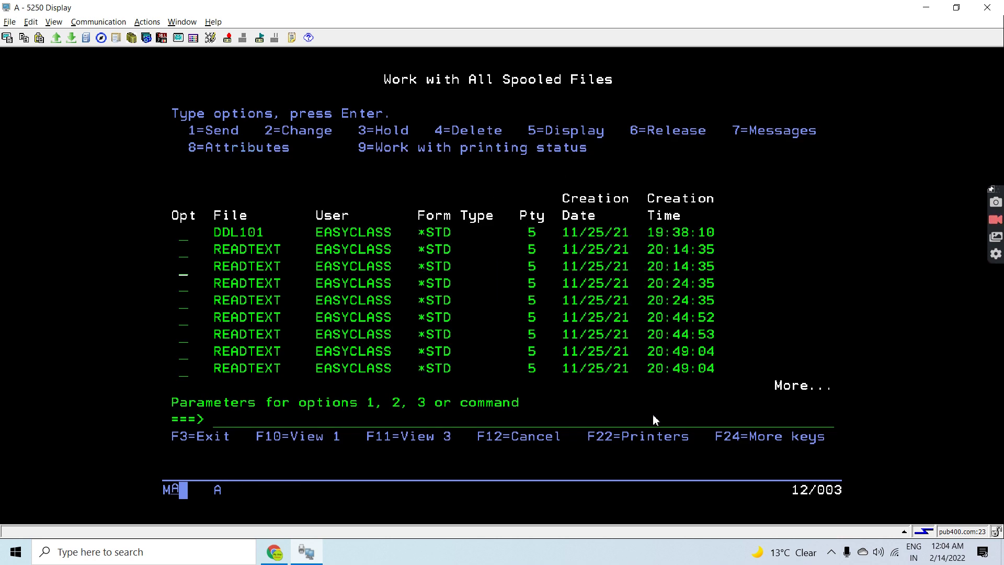
pyautogui.moveTo(563, 225); pyautogui.dragTo(721, 370)
pyautogui.click(753, 403)
pyautogui.click(677, 372)
pyautogui.press('pagedown')
pyautogui.press('pagedown')
pyautogui.press('pagedown')
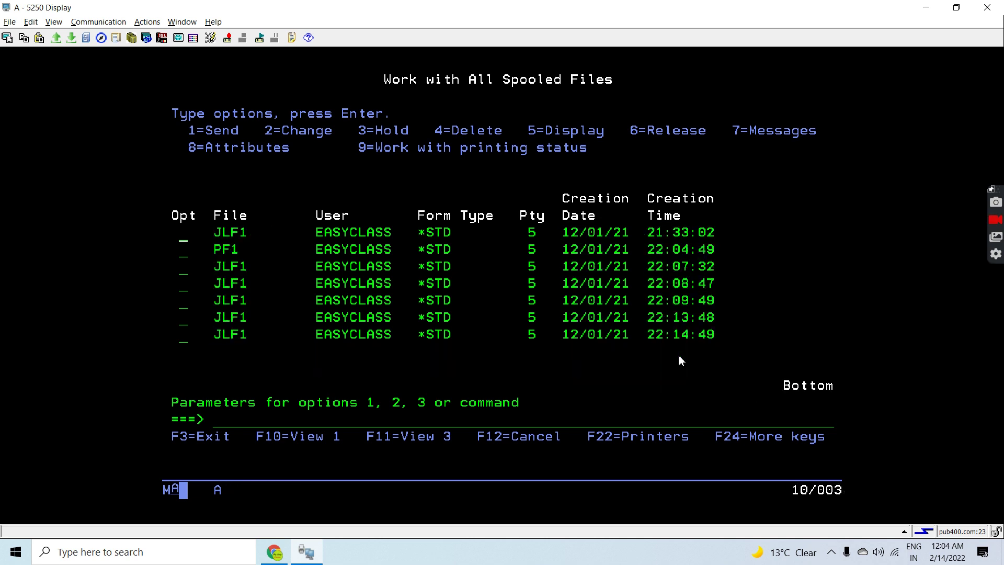
pyautogui.press('pagedown')
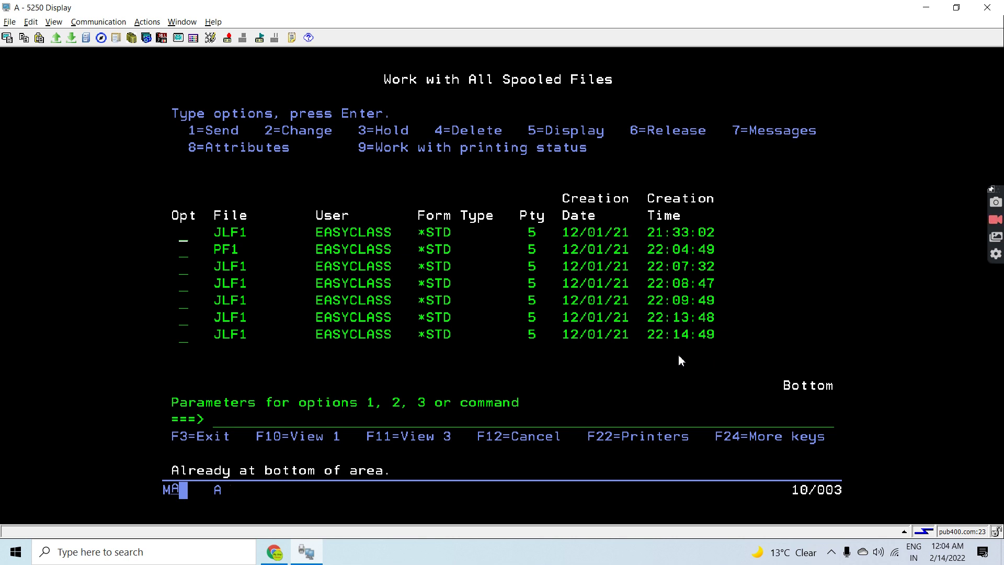
# Step: Leave the spooled file lists for the IBM i Main Menu and switch to the Trello card in the browser
pyautogui.press('F10')
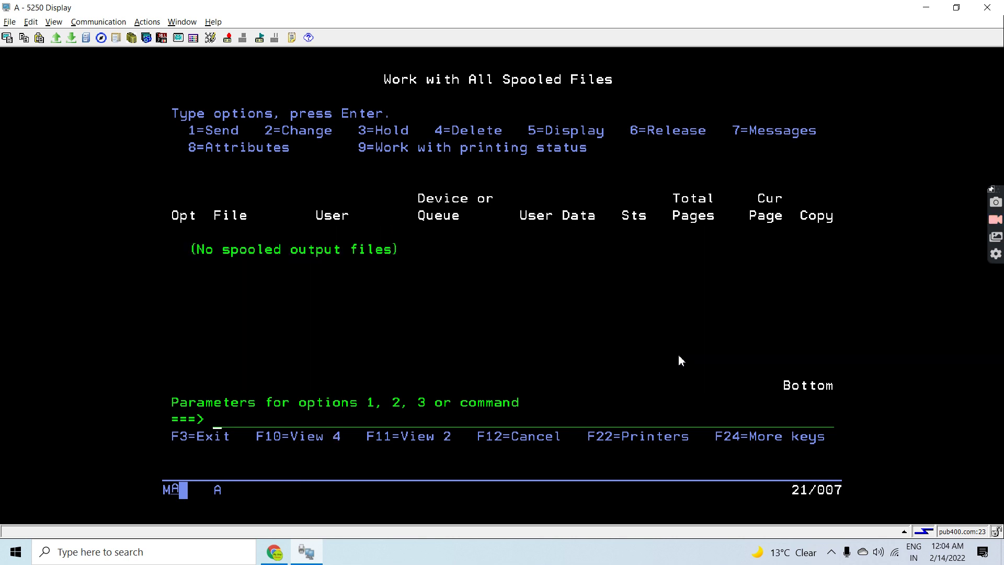
pyautogui.press('F3')
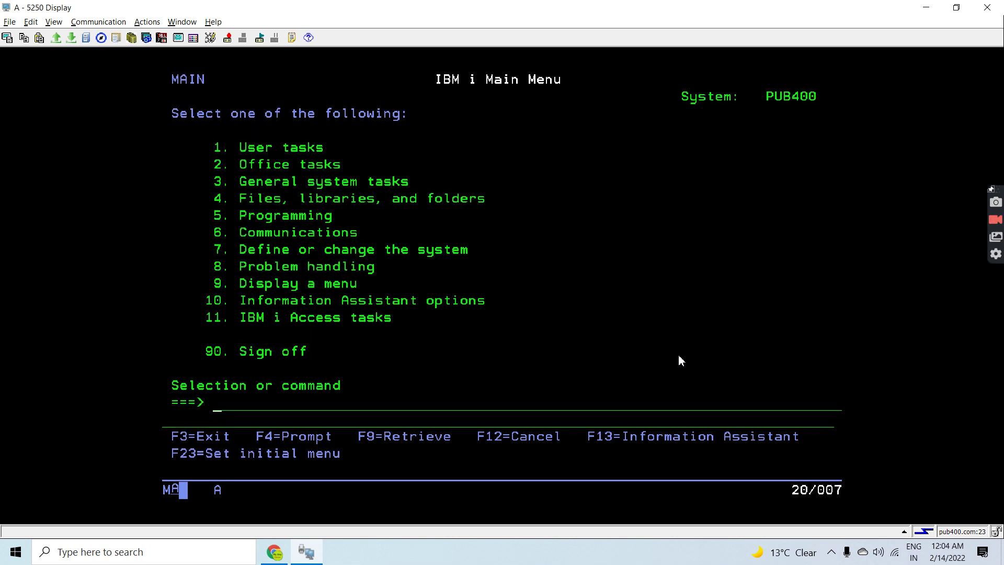
pyautogui.hotkey('alt', 'Tab')
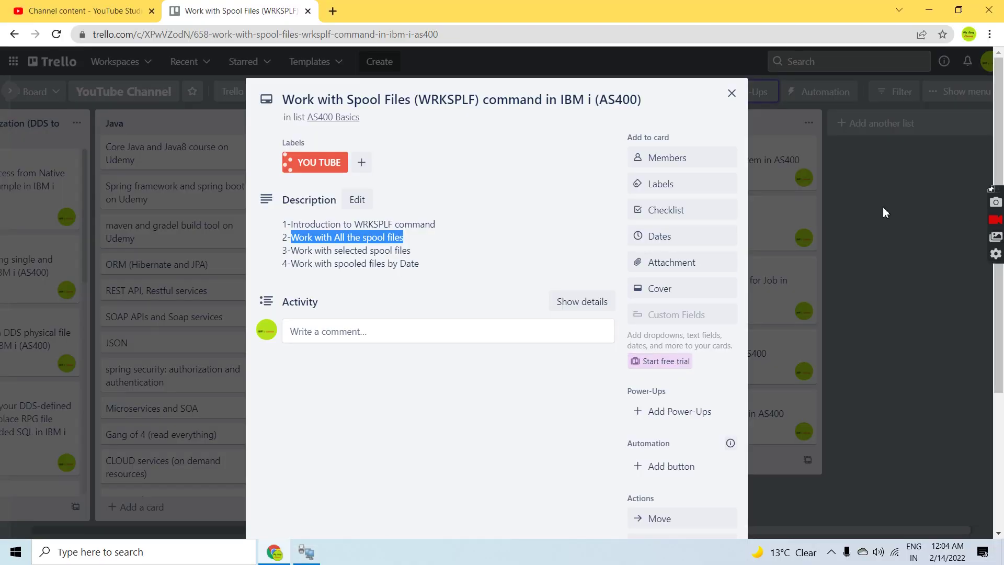